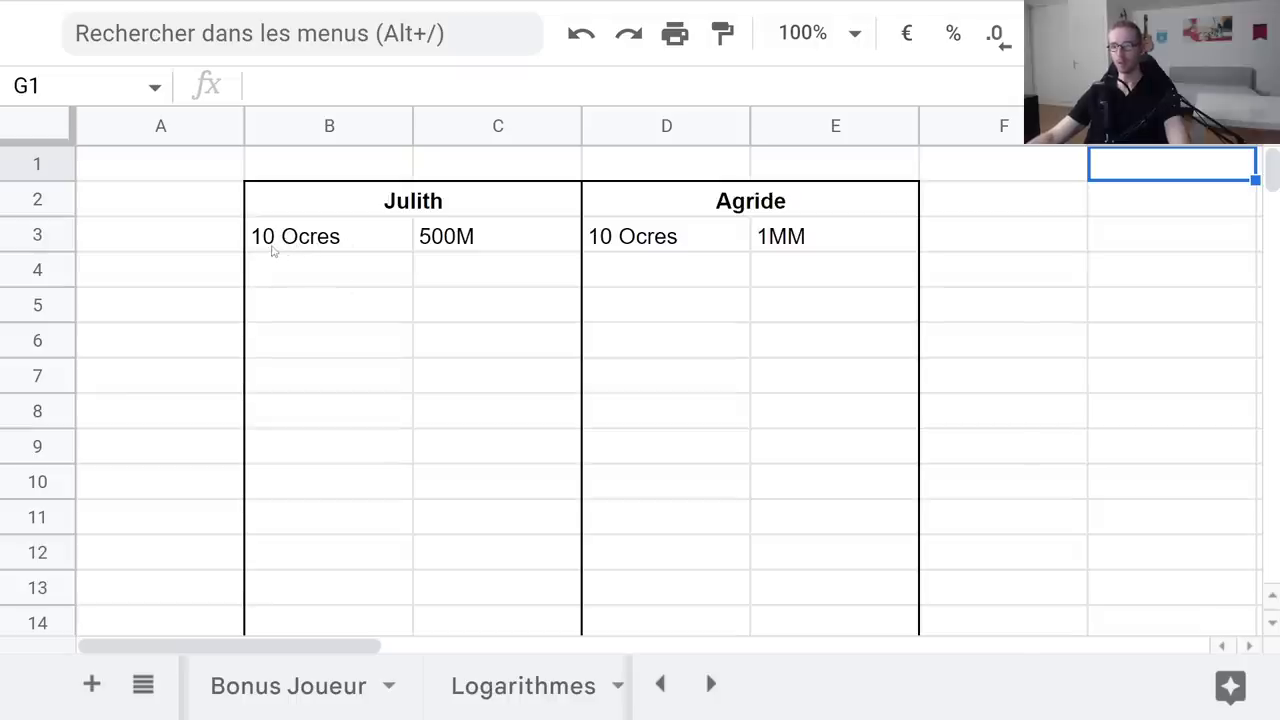
{"action": "left_click", "coordinate": [460, 249]}
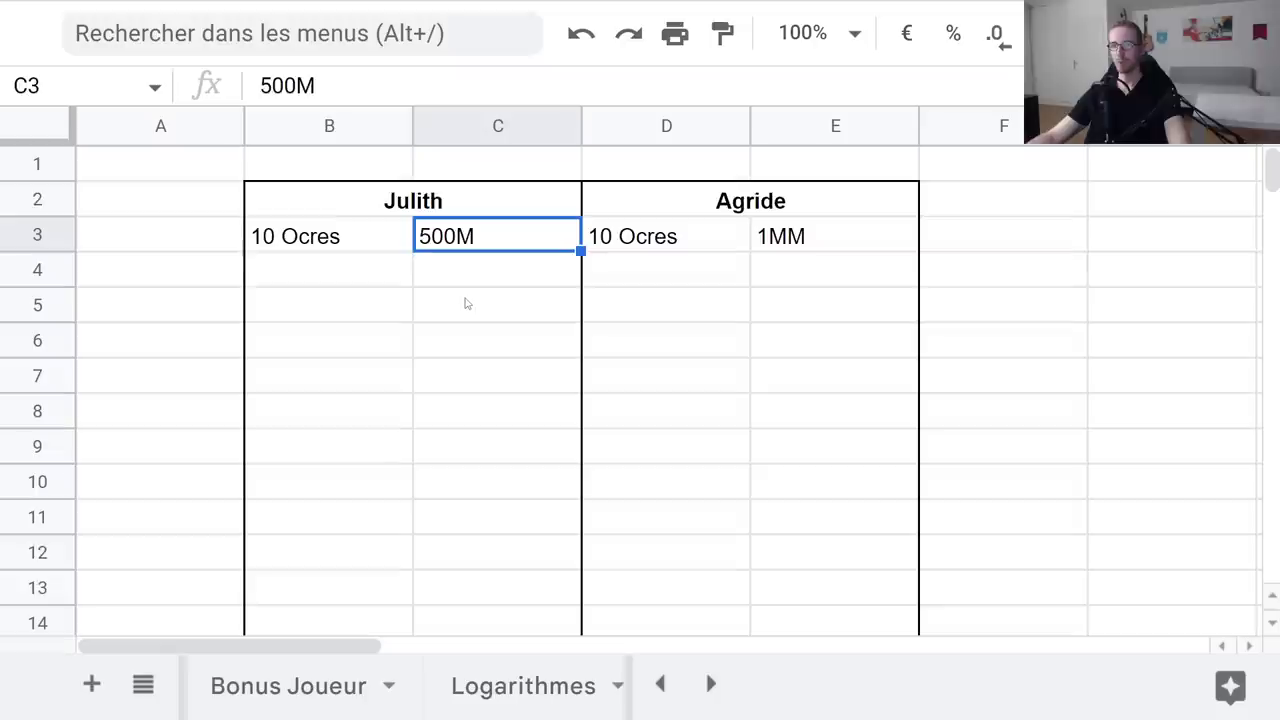
{"action": "left_click", "coordinate": [823, 243]}
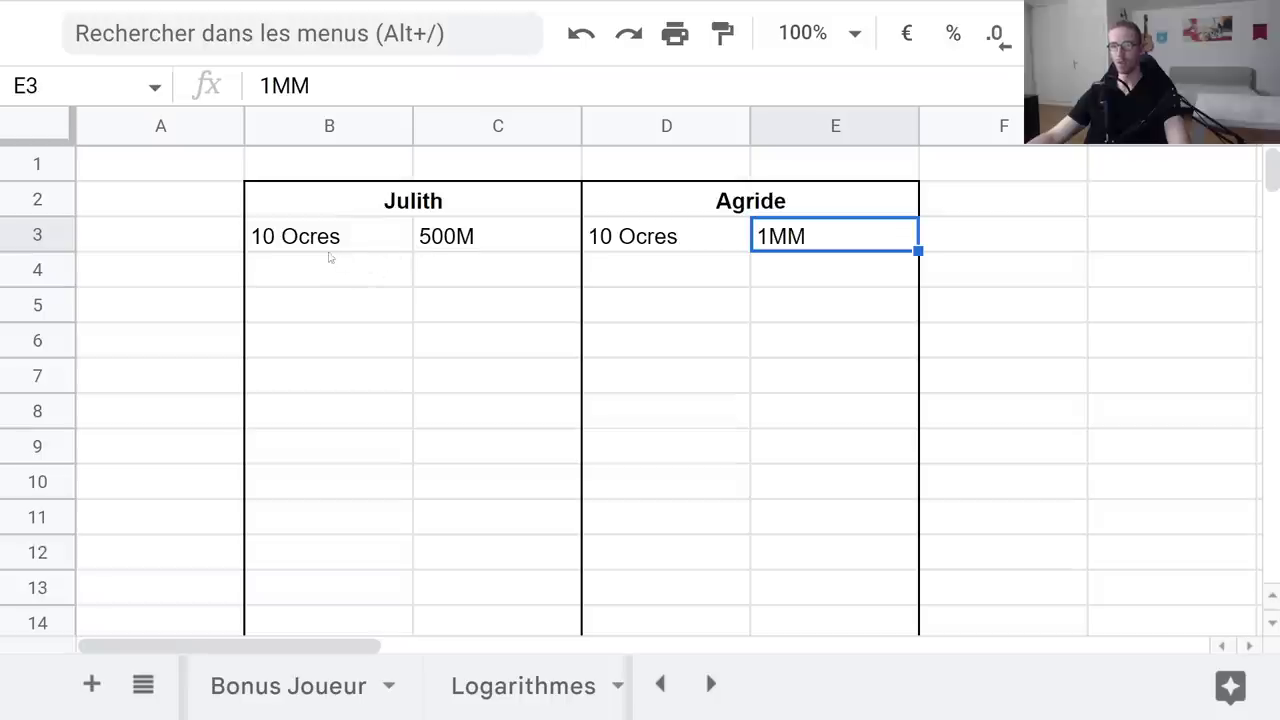
- Enter "1 Ocre = 50M" in B4 under Julith and "1 Ocre = 100M" in D4 under Agride
{"action": "left_click", "coordinate": [300, 271]}
{"action": "type", "text": "1"}
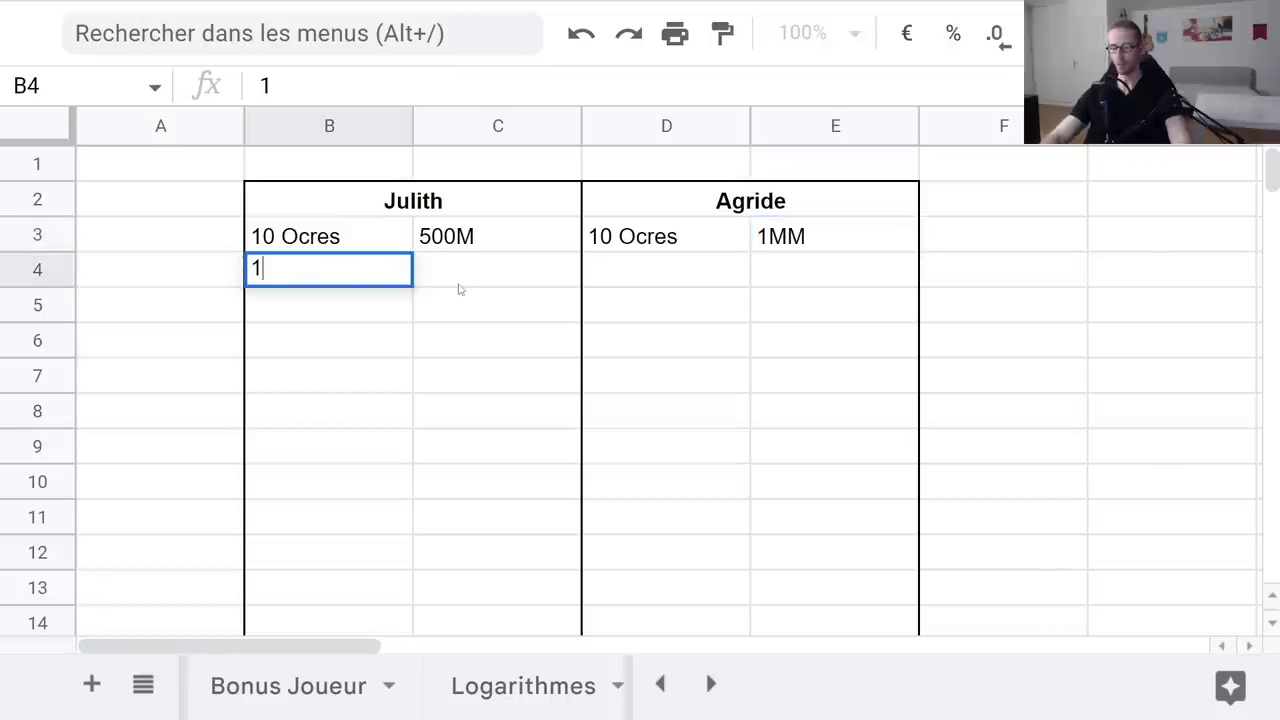
{"action": "type", "text": " Ocre = 5"}
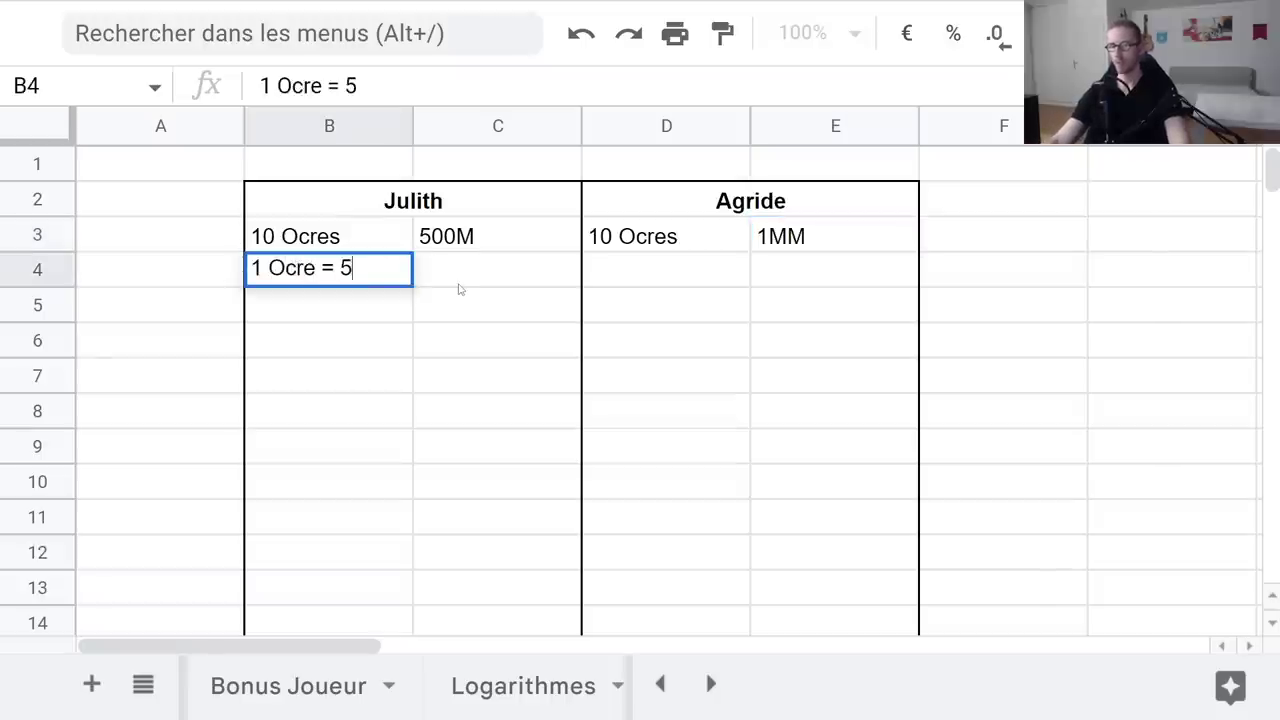
{"action": "type", "text": "0M"}
{"action": "key", "text": "Tab"}
{"action": "key", "text": "Tab"}
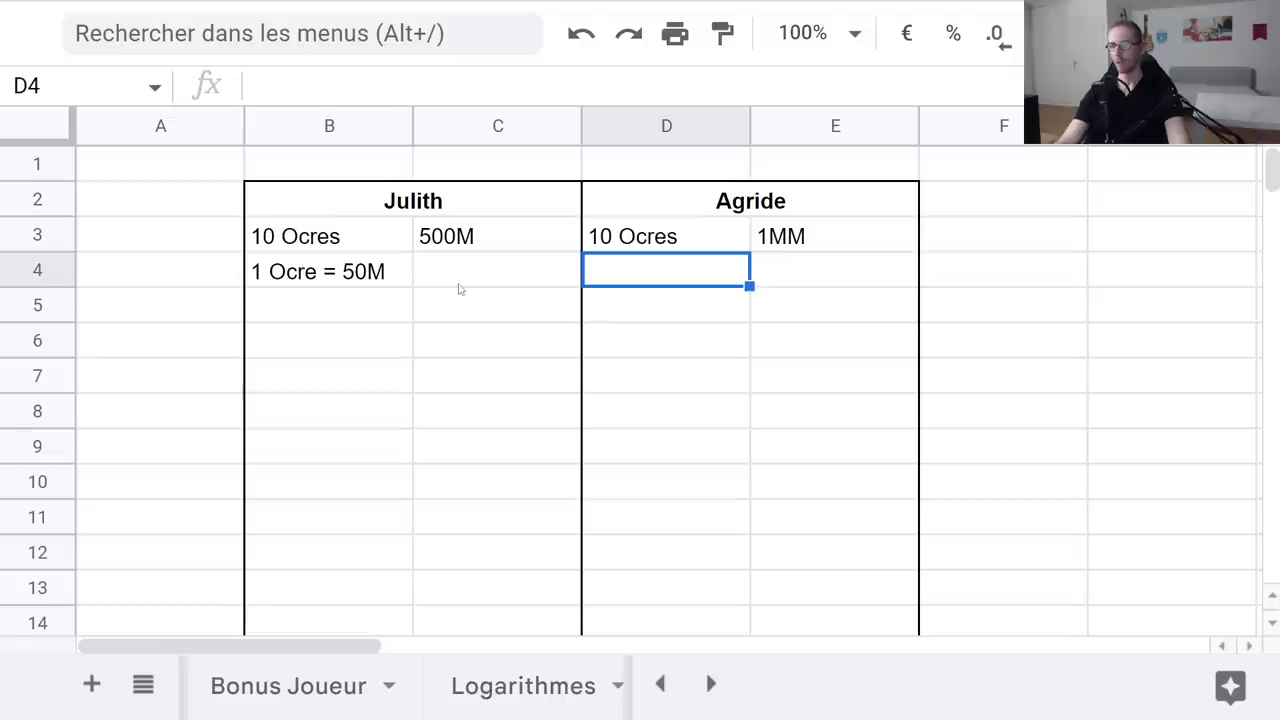
{"action": "type", "text": "1 Ocre = "}
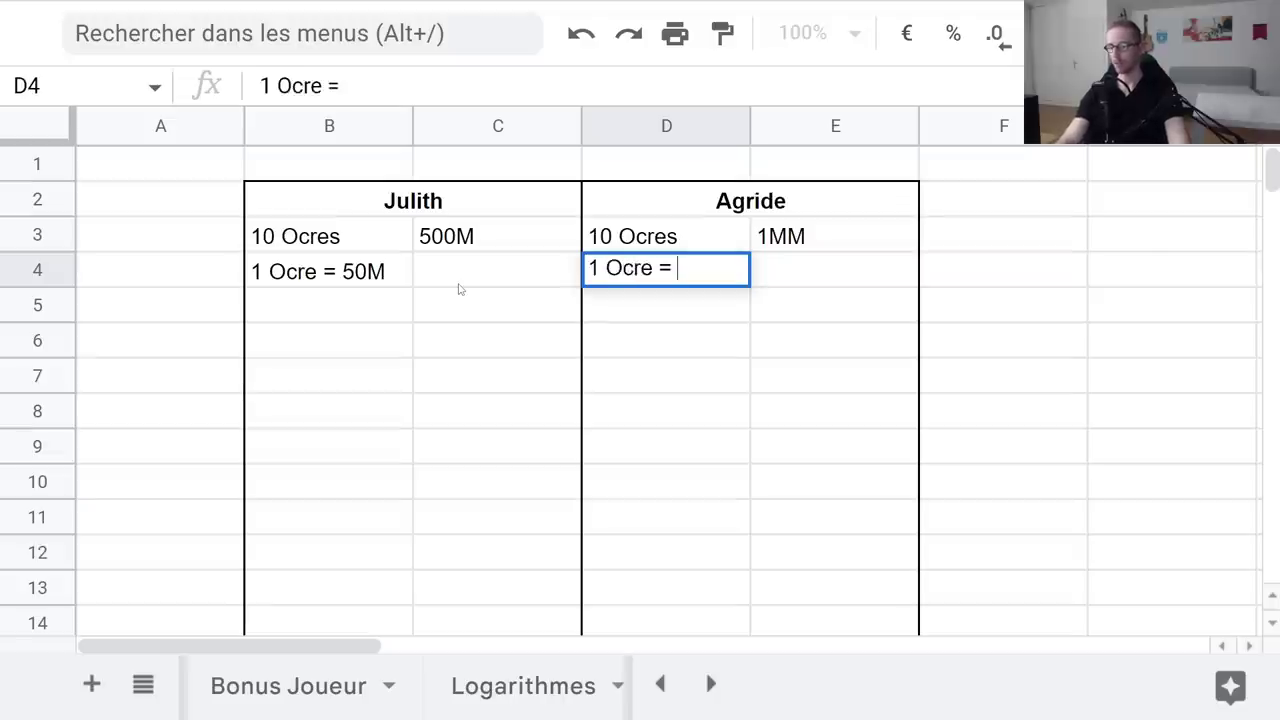
{"action": "type", "text": "100M"}
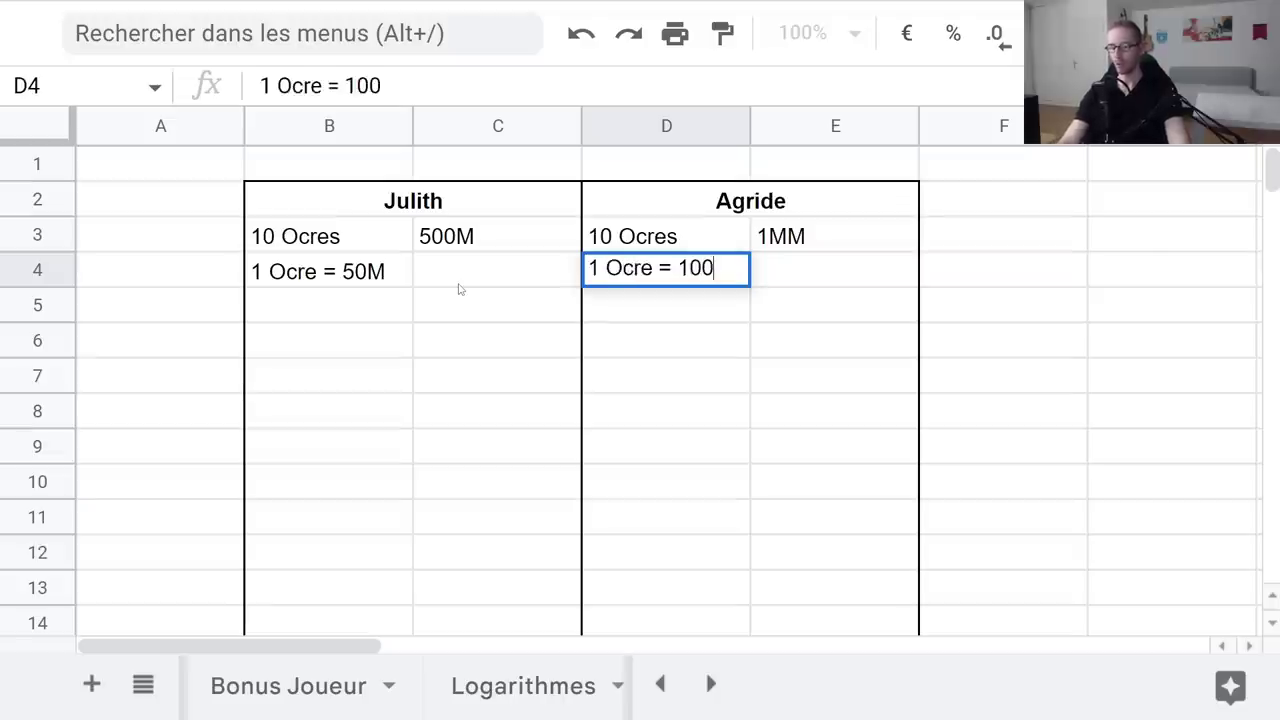
{"action": "key", "text": "Return"}
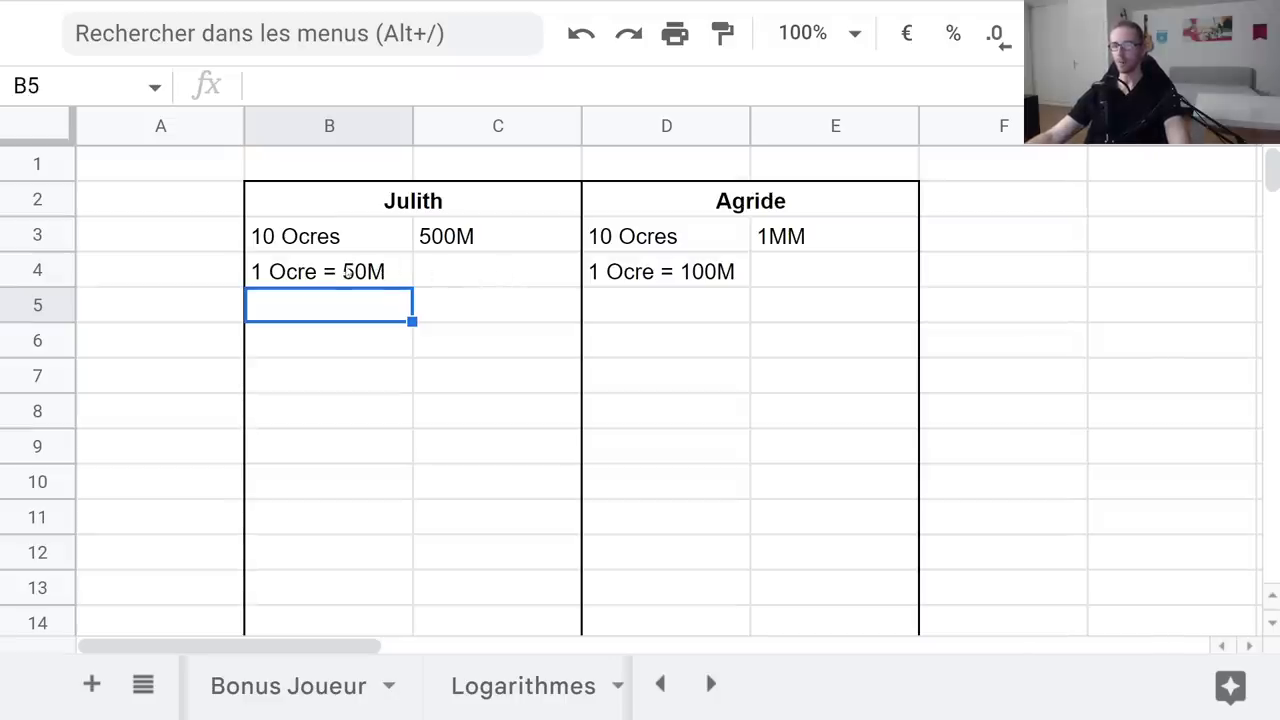
- Enter "1 Kamas = 1/50M Ocre" in cell B5 of the Julith block
{"action": "double_click", "coordinate": [294, 308]}
{"action": "type", "text": "1 Kamas = "}
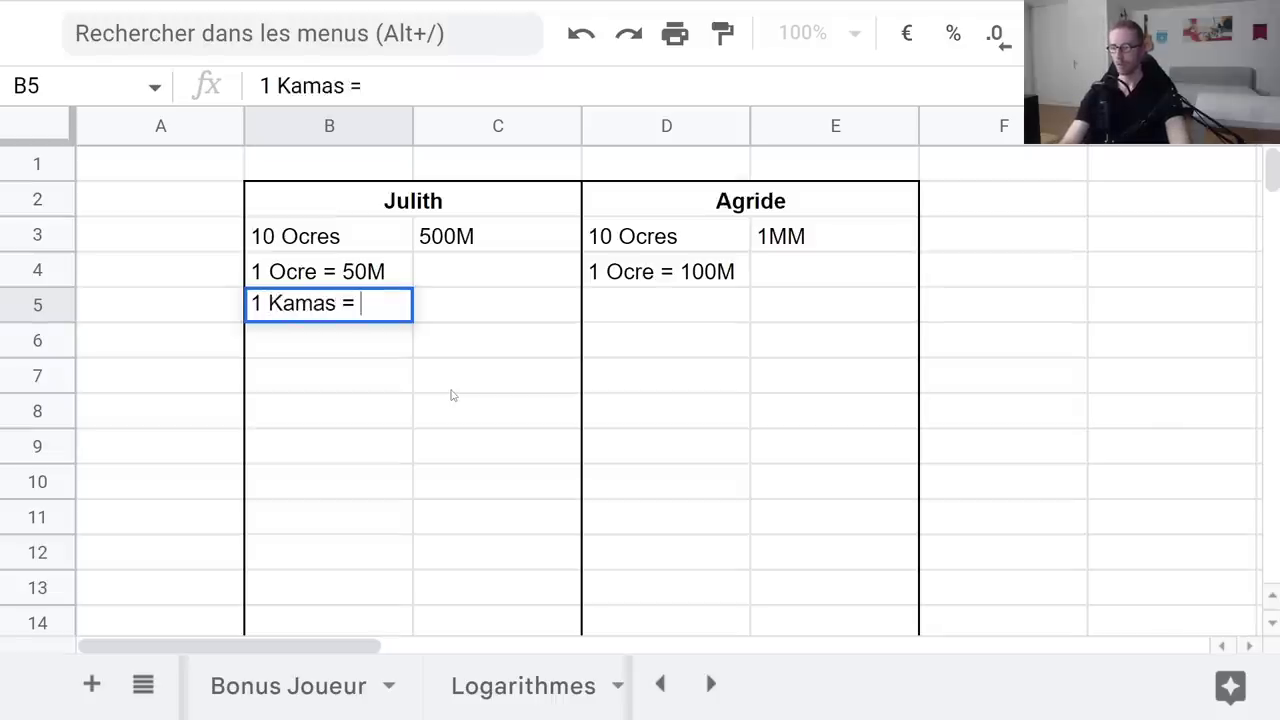
{"action": "type", "text": "1"}
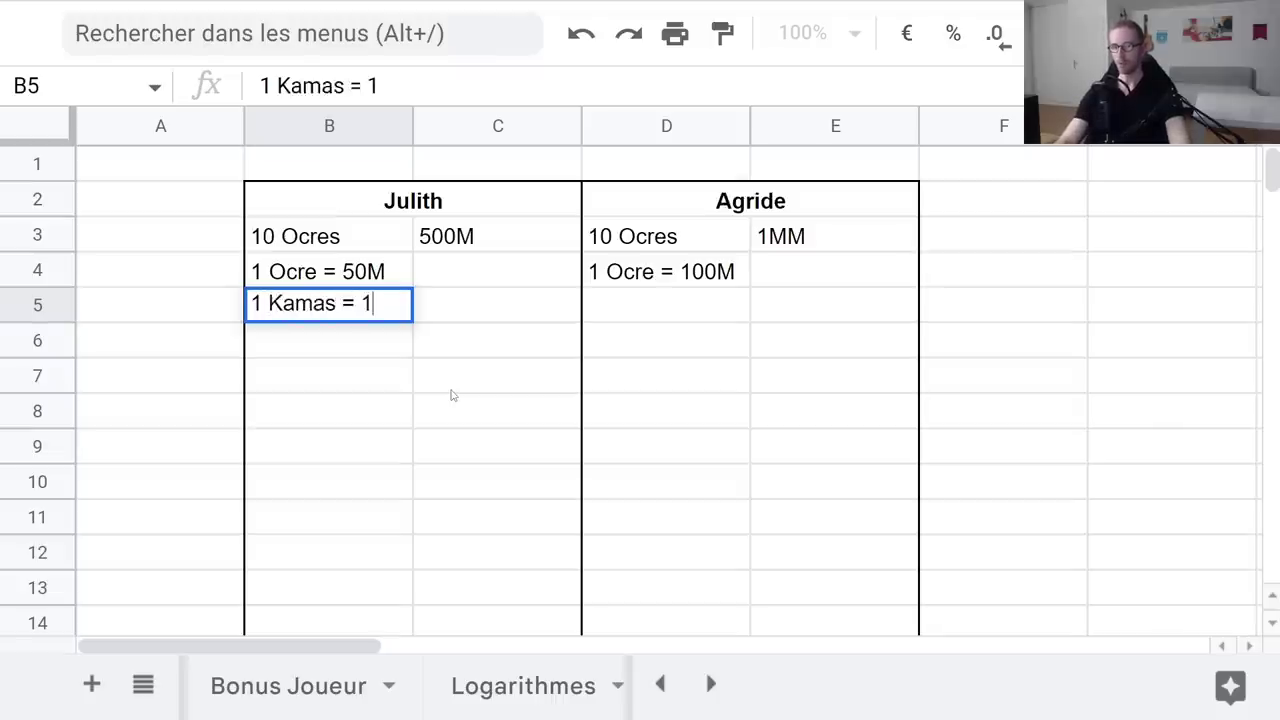
{"action": "type", "text": "/"}
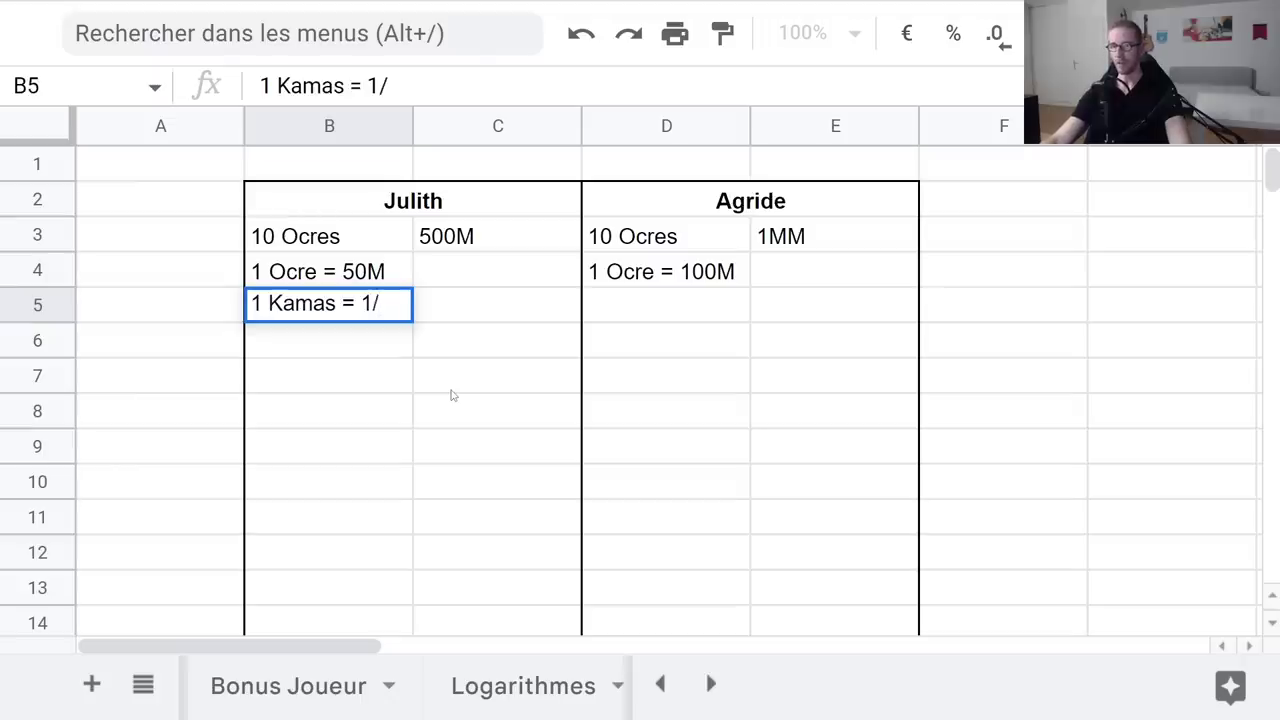
{"action": "type", "text": "50M "}
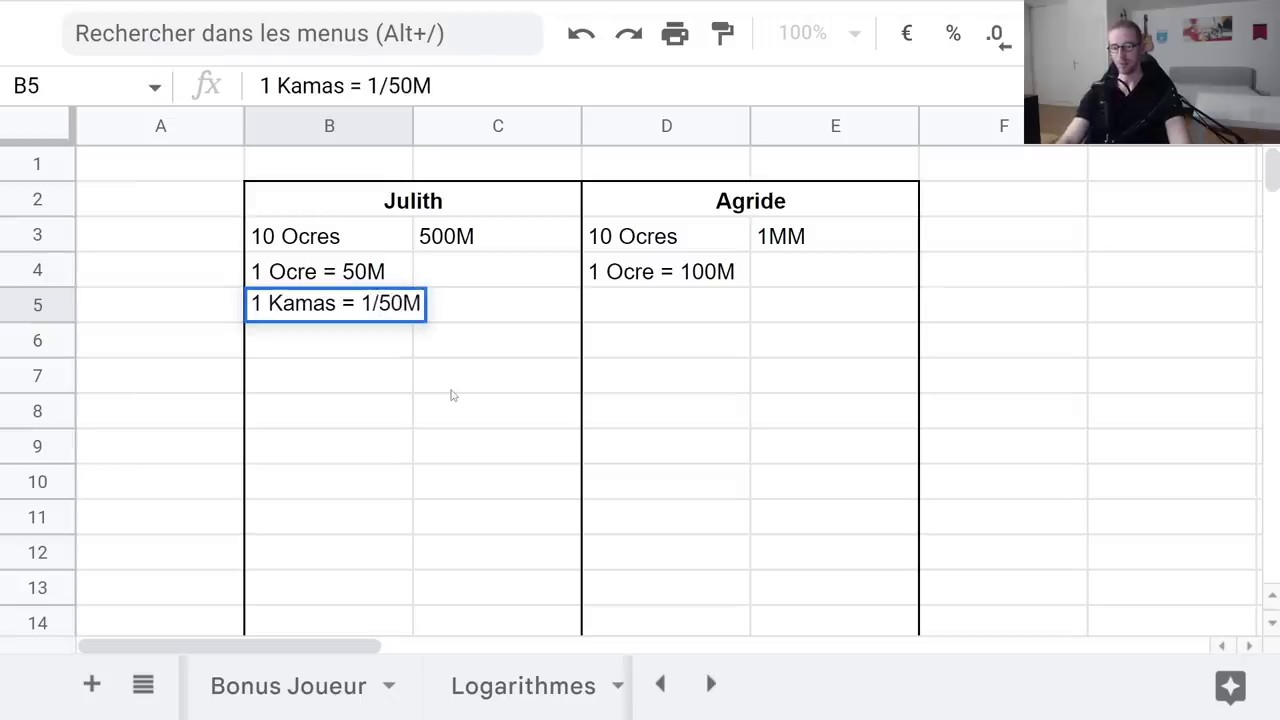
{"action": "type", "text": "Ocre"}
{"action": "key", "text": "Tab"}
{"action": "key", "text": "Tab"}
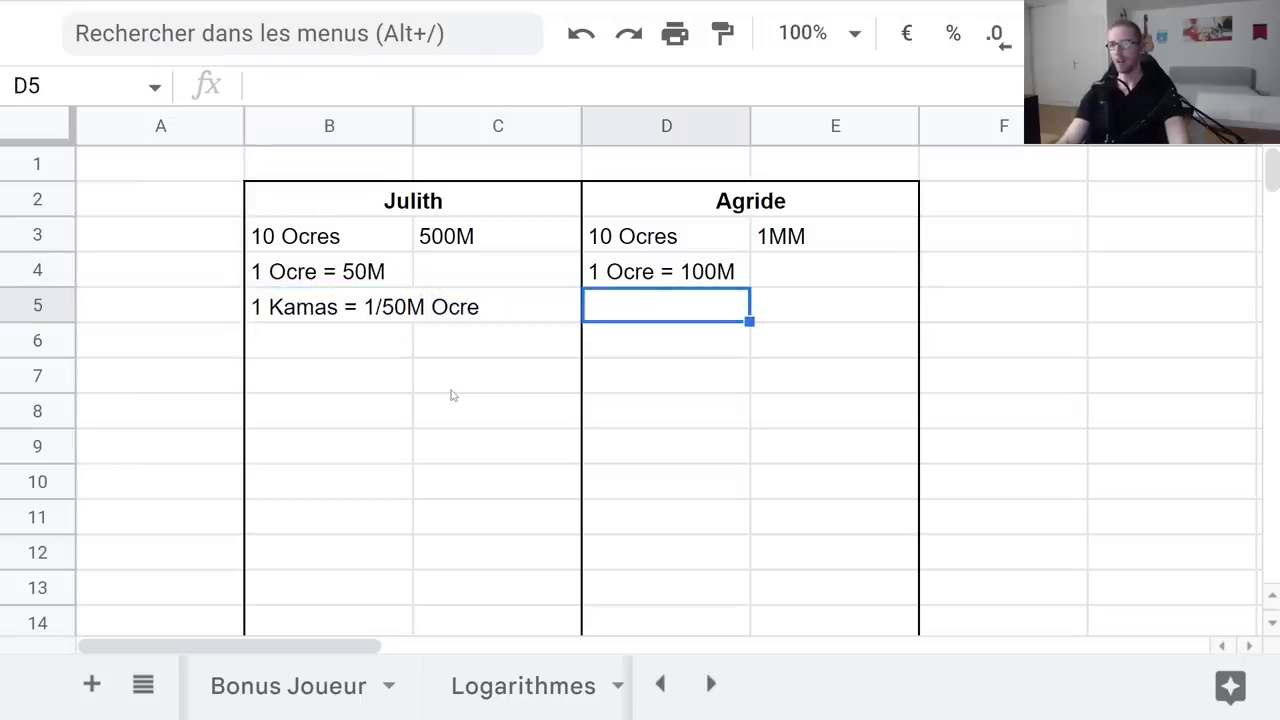
- Enter "1 Kamas = 1/100M Ocre" in cell D5 of the Agride block
{"action": "type", "text": "1 Ka"}
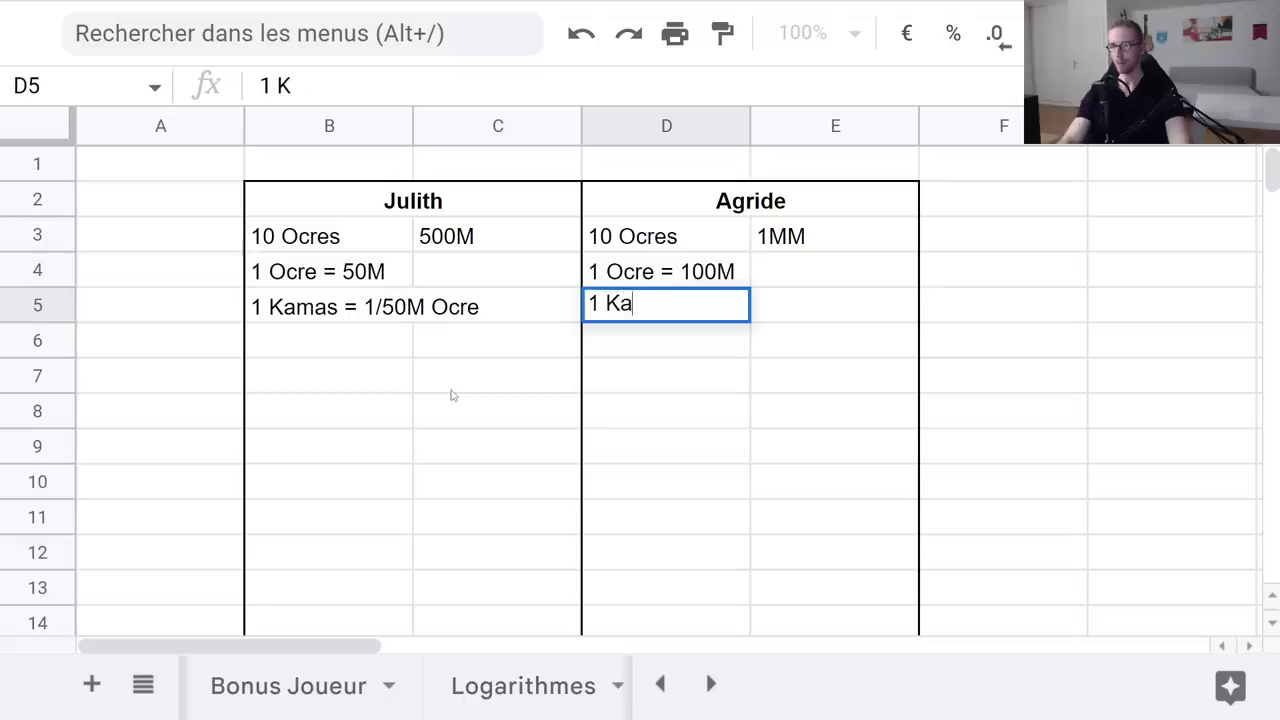
{"action": "type", "text": "mas ="}
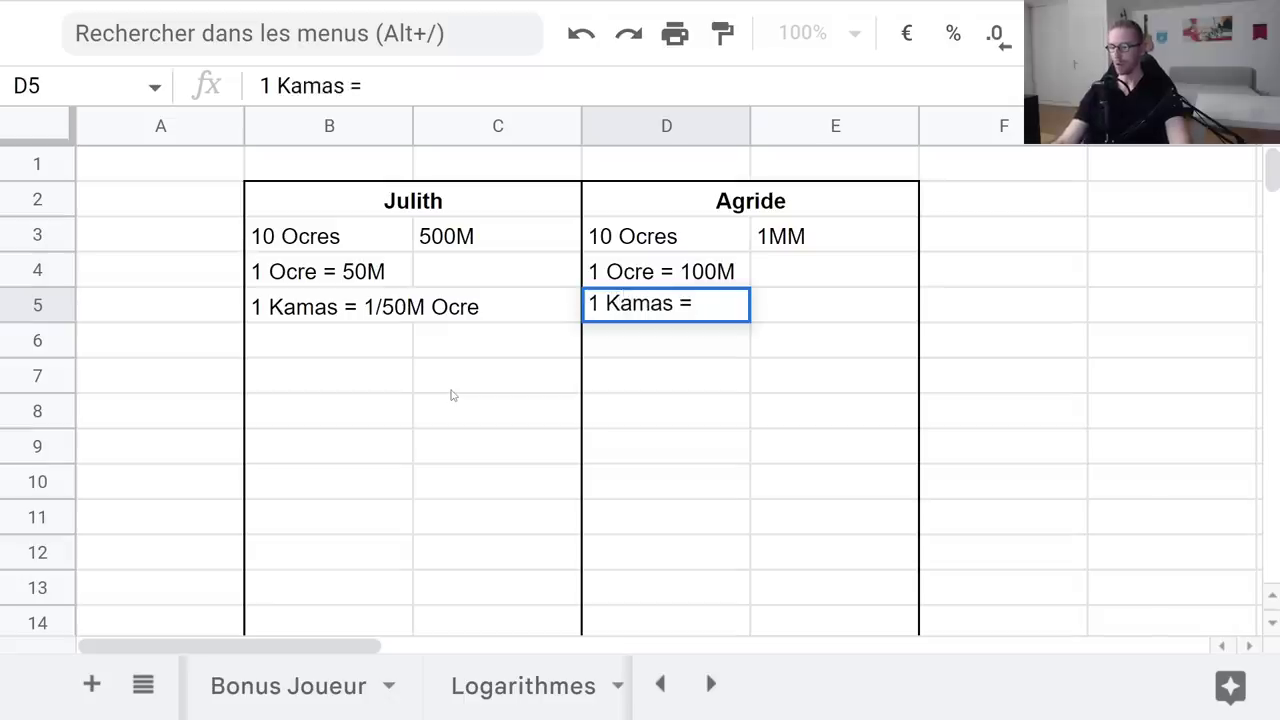
{"action": "type", "text": " 1/100M "}
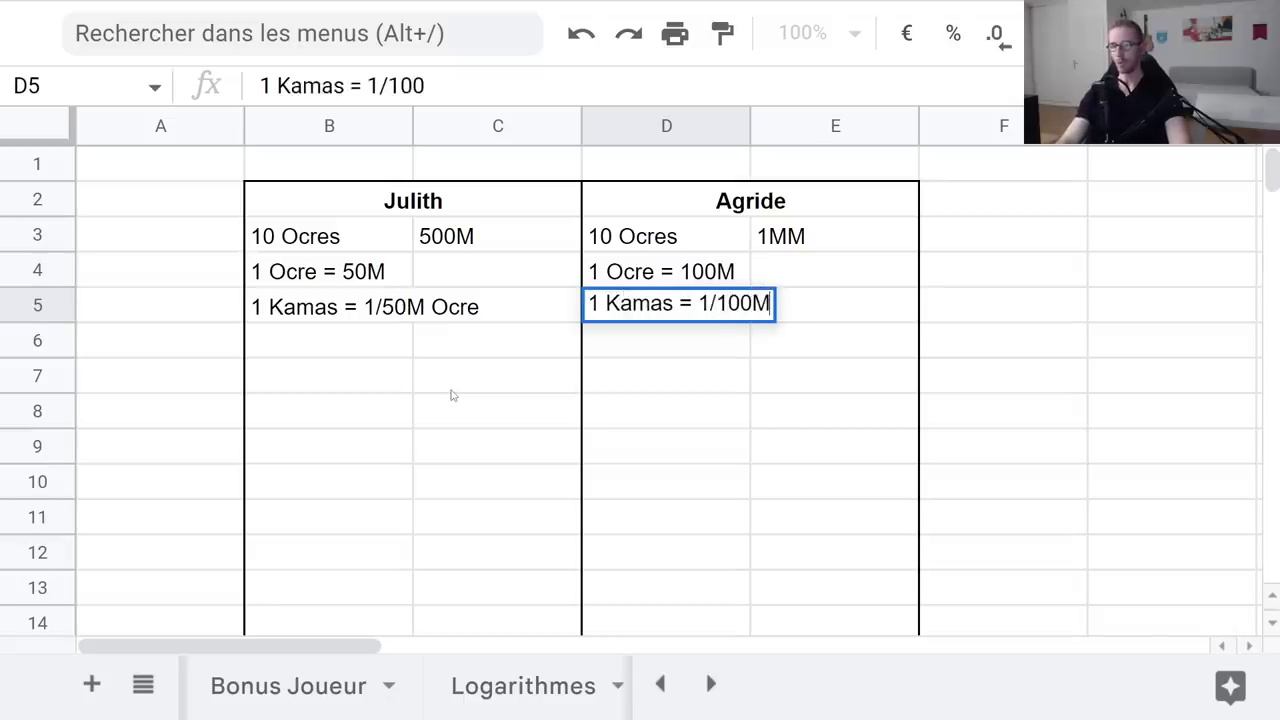
{"action": "type", "text": "Ocre"}
{"action": "key", "text": "Return"}
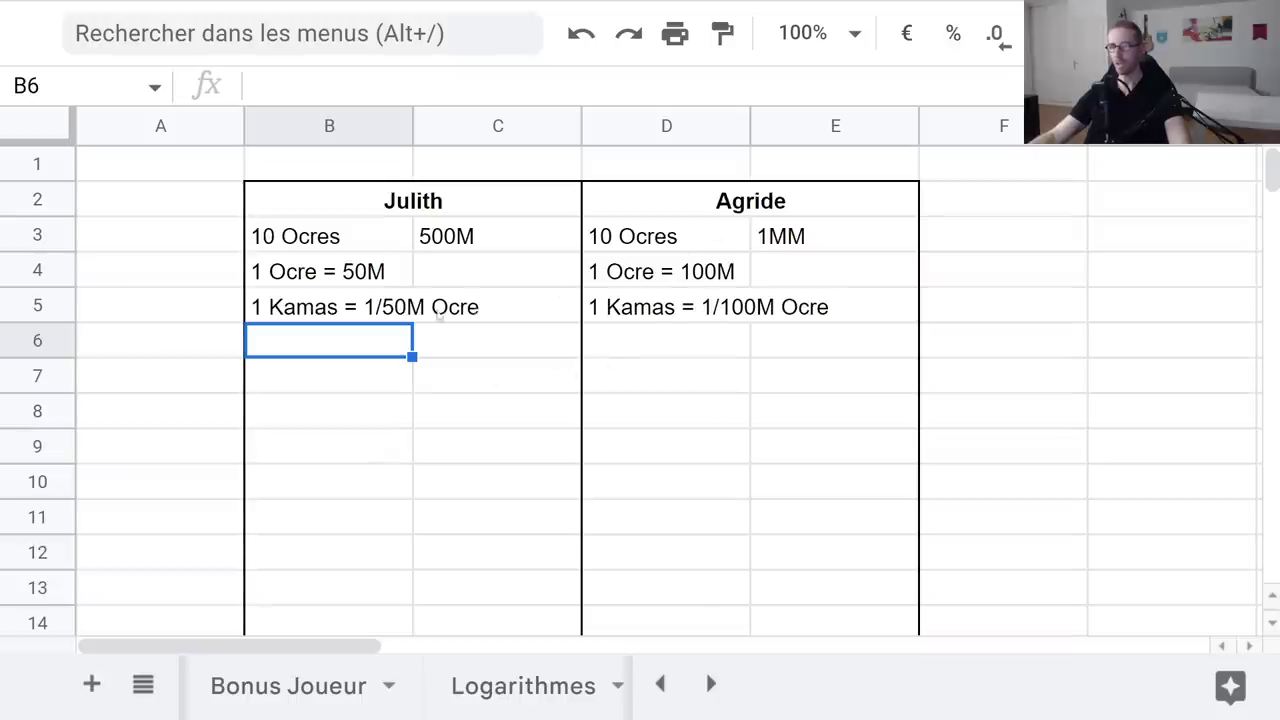
- Correct "Kamas" to the singular "Kama" in the row 5 entries of both the Julith and Agride blocks
{"action": "double_click", "coordinate": [304, 312]}
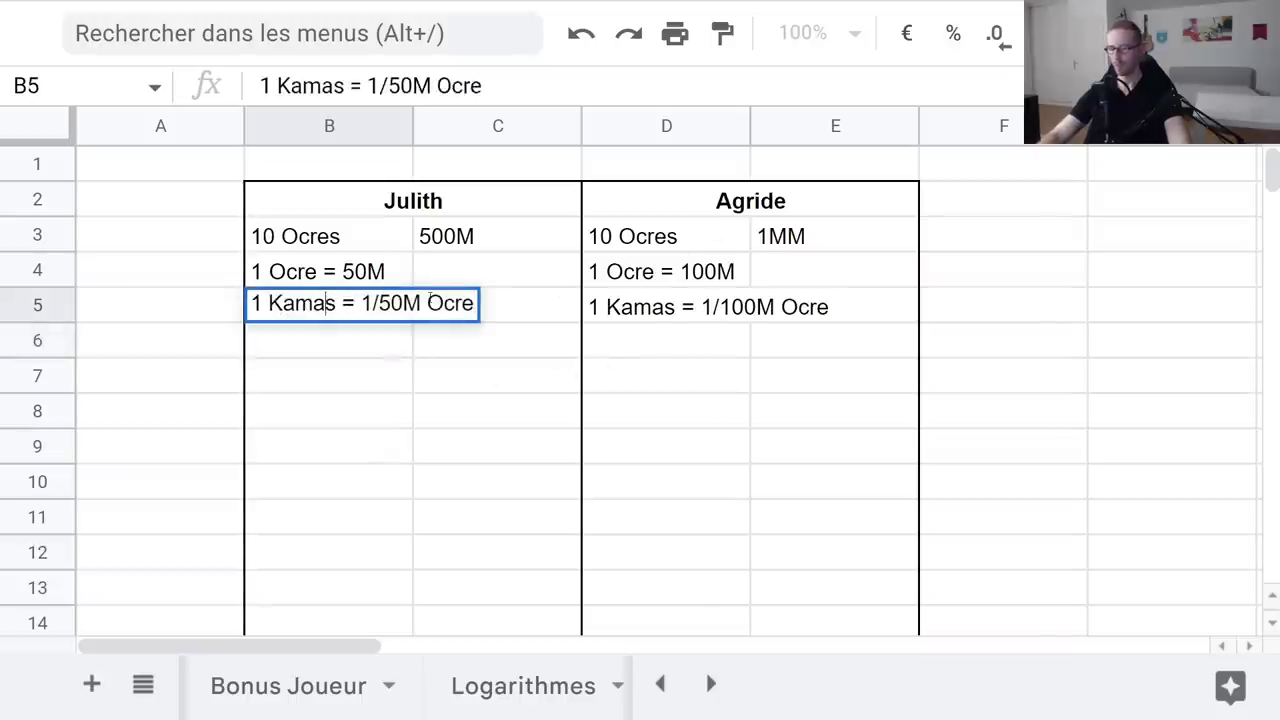
{"action": "key", "text": "BackSpace"}
{"action": "key", "text": "Return"}
{"action": "left_click", "coordinate": [624, 305]}
{"action": "double_click", "coordinate": [668, 304]}
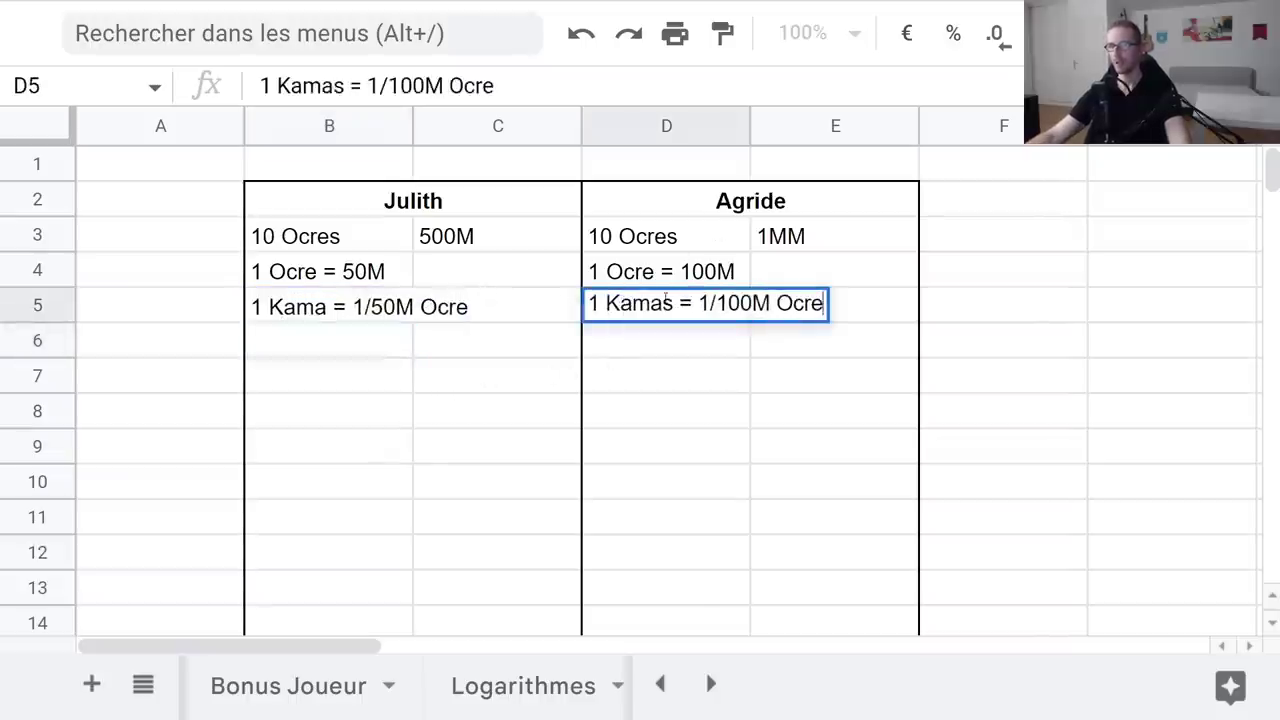
{"action": "key", "text": "BackSpace"}
{"action": "key", "text": "Return"}
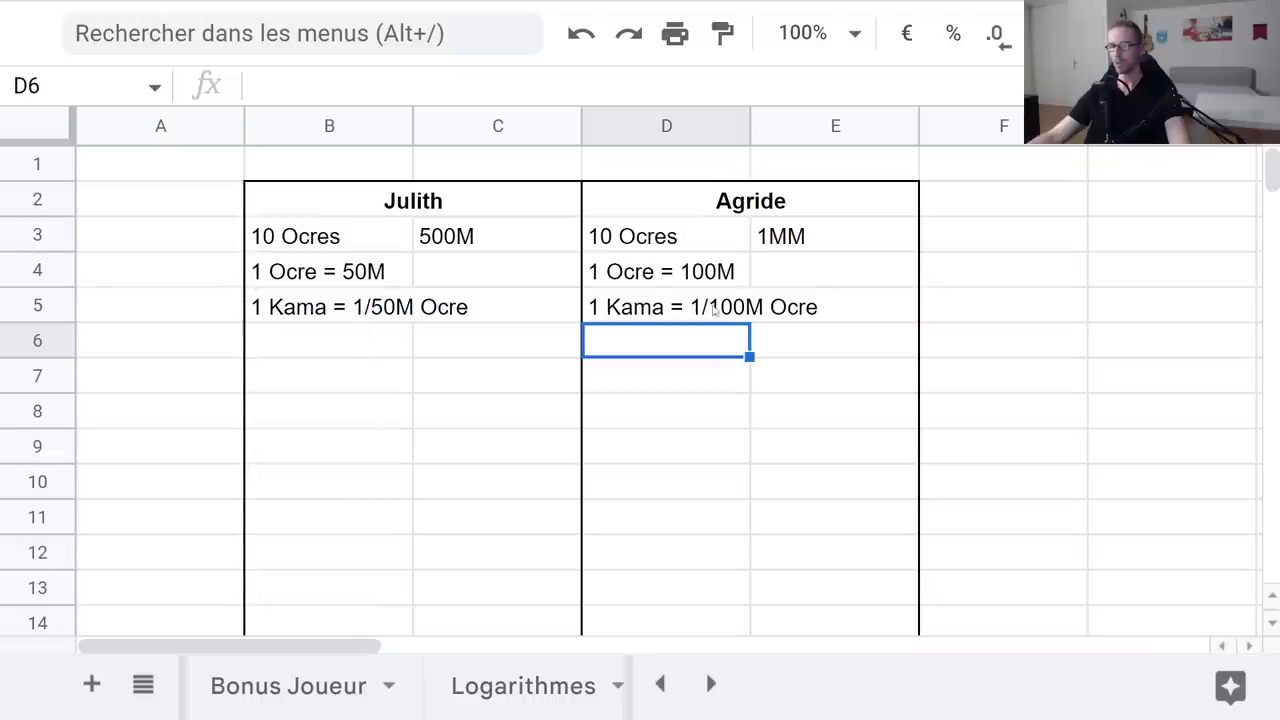
{"action": "left_click", "coordinate": [349, 380]}
{"action": "left_click", "coordinate": [678, 381]}
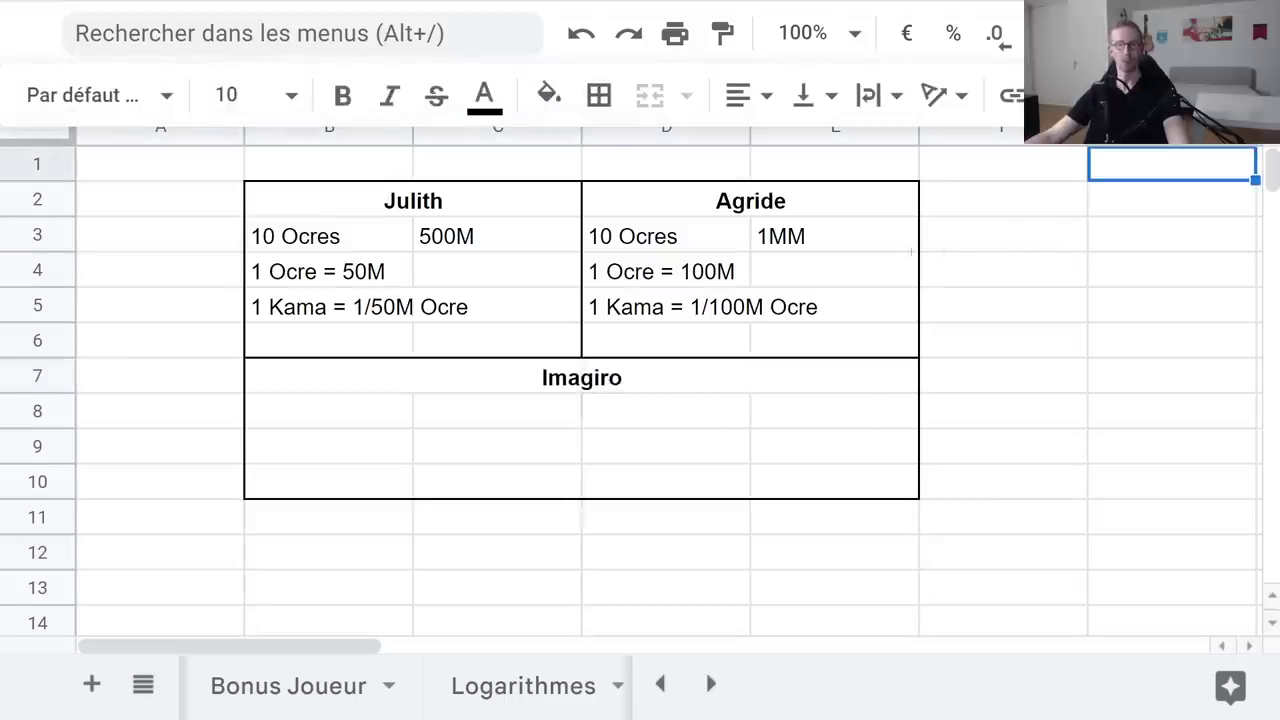
- Enter "20 Ocres" in C8 and "1M5" in D8 of the Imagiro block
{"action": "left_click", "coordinate": [516, 424]}
{"action": "type", "text": "20 Ocre"}
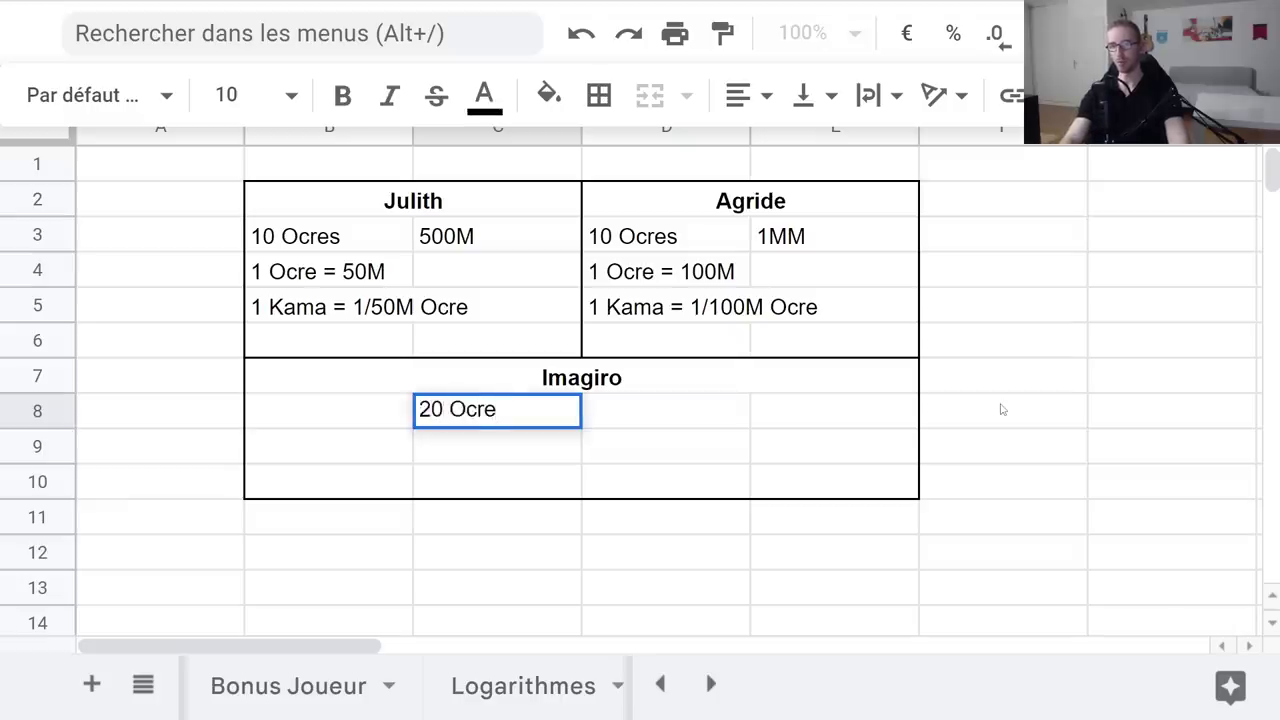
{"action": "type", "text": "s"}
{"action": "key", "text": "Tab"}
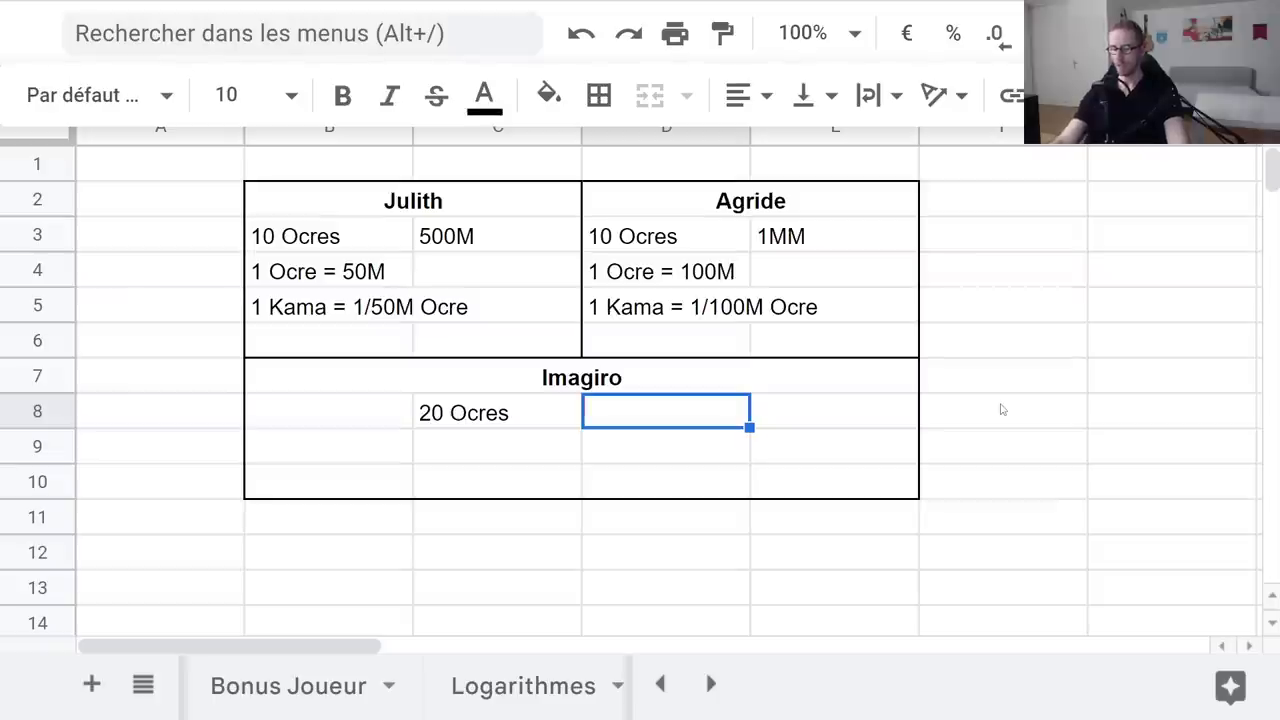
{"action": "type", "text": "1M5"}
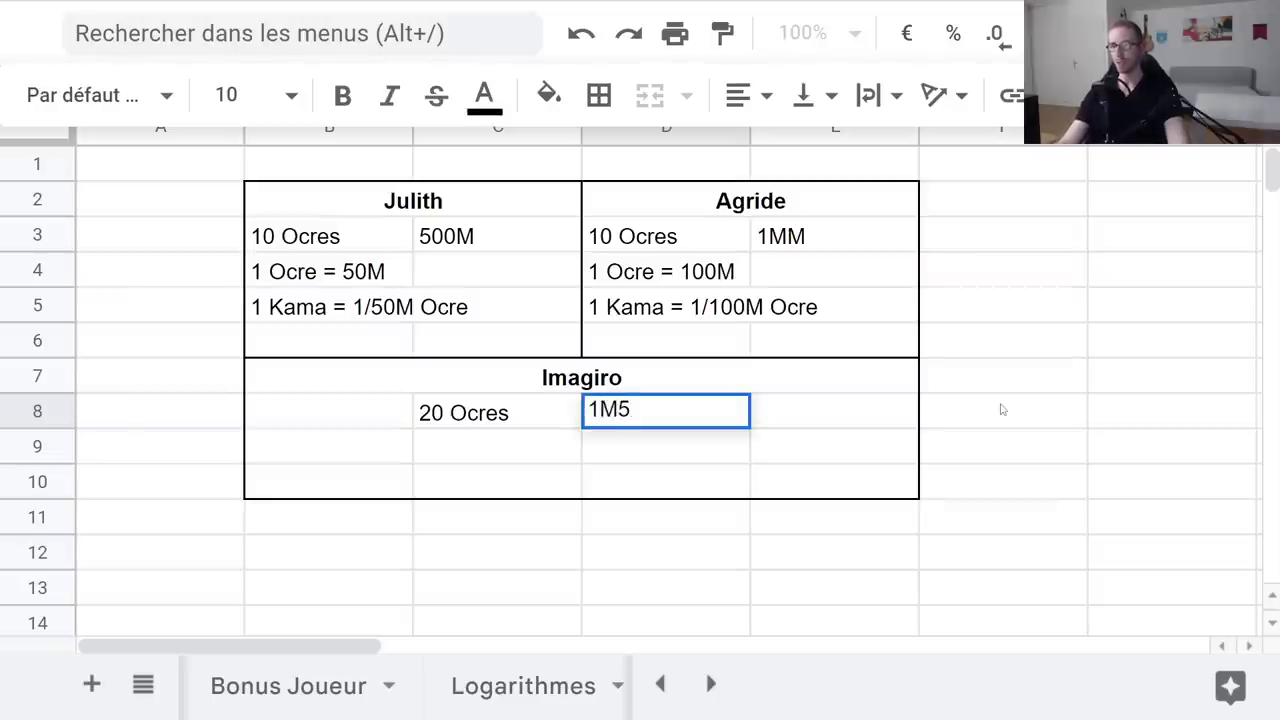
{"action": "key", "text": "Return"}
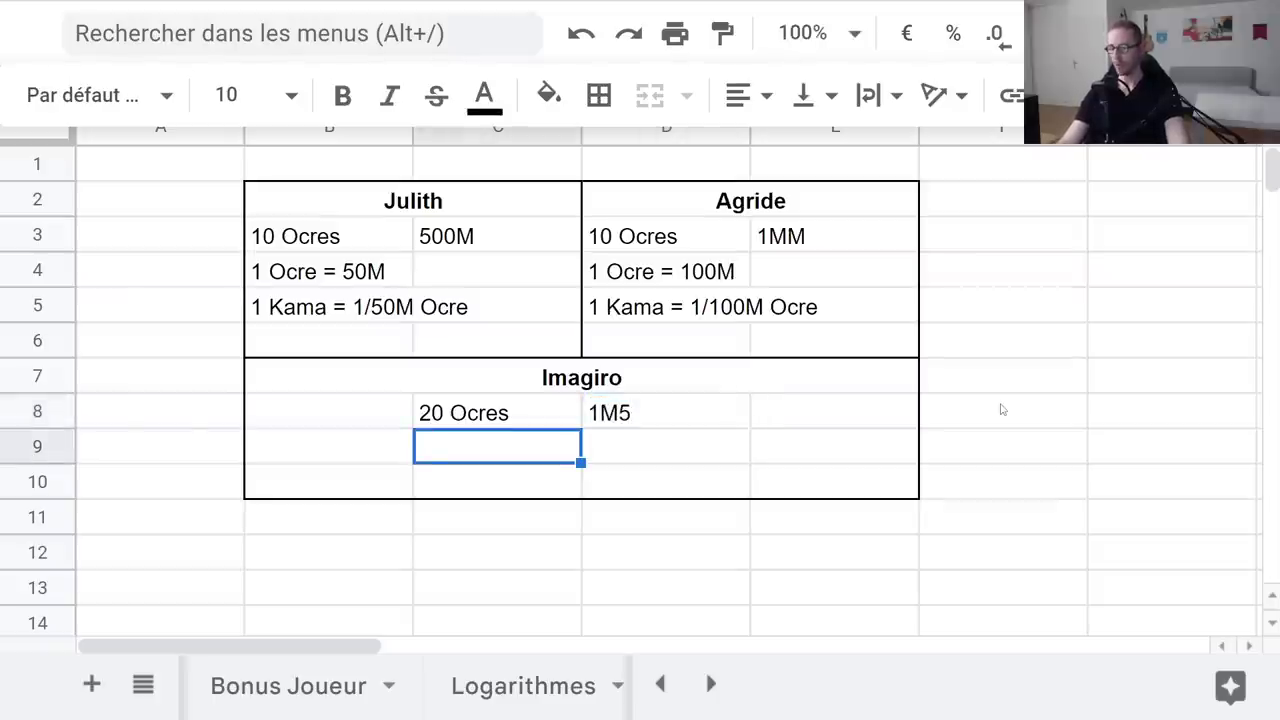
- Enter "1 Ocre = 75M" in cell C9 of the Imagiro block
{"action": "type", "text": "1 Ocre"}
{"action": "type", "text": " 75M"}
{"action": "key", "text": "BackSpace"}
{"action": "key", "text": "BackSpace"}
{"action": "key", "text": "BackSpace"}
{"action": "key", "text": "BackSpace"}
{"action": "type", "text": "= 75M"}
{"action": "key", "text": "Return"}
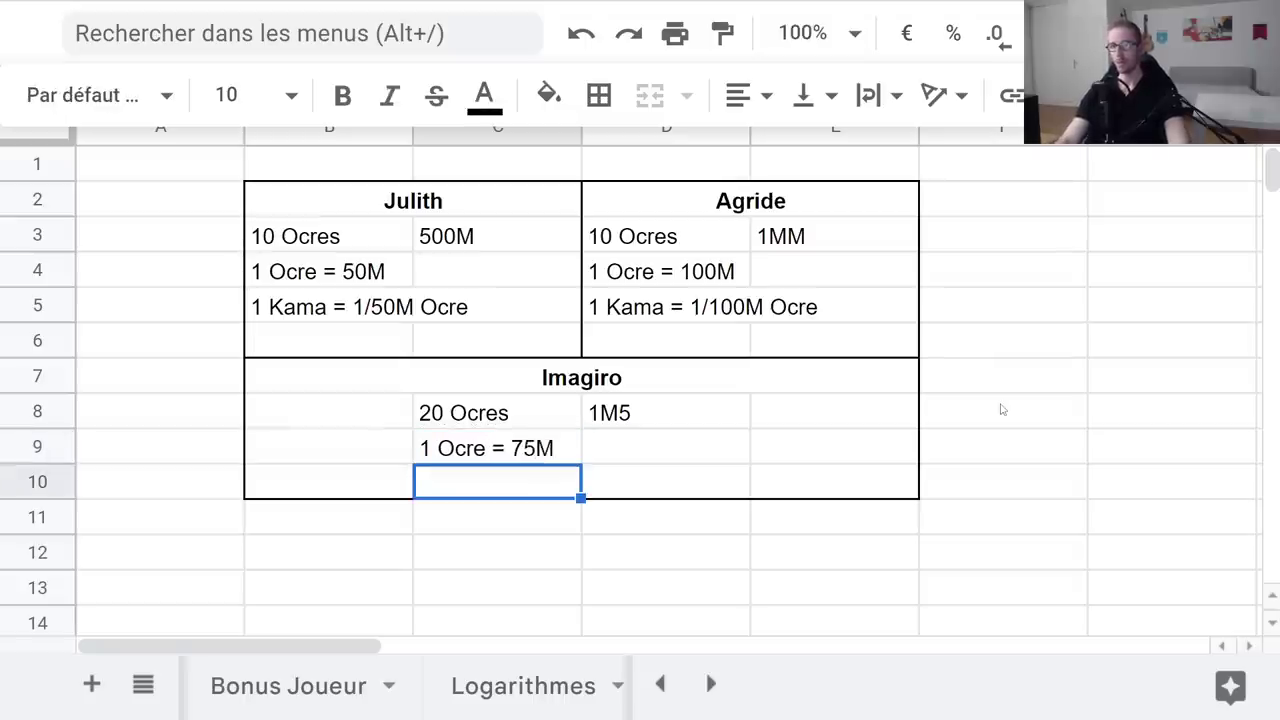
- Enter "1 Kama = 1/75M Ocre" in cell C10 of the Imagiro block
{"action": "type", "text": "1 Ka"}
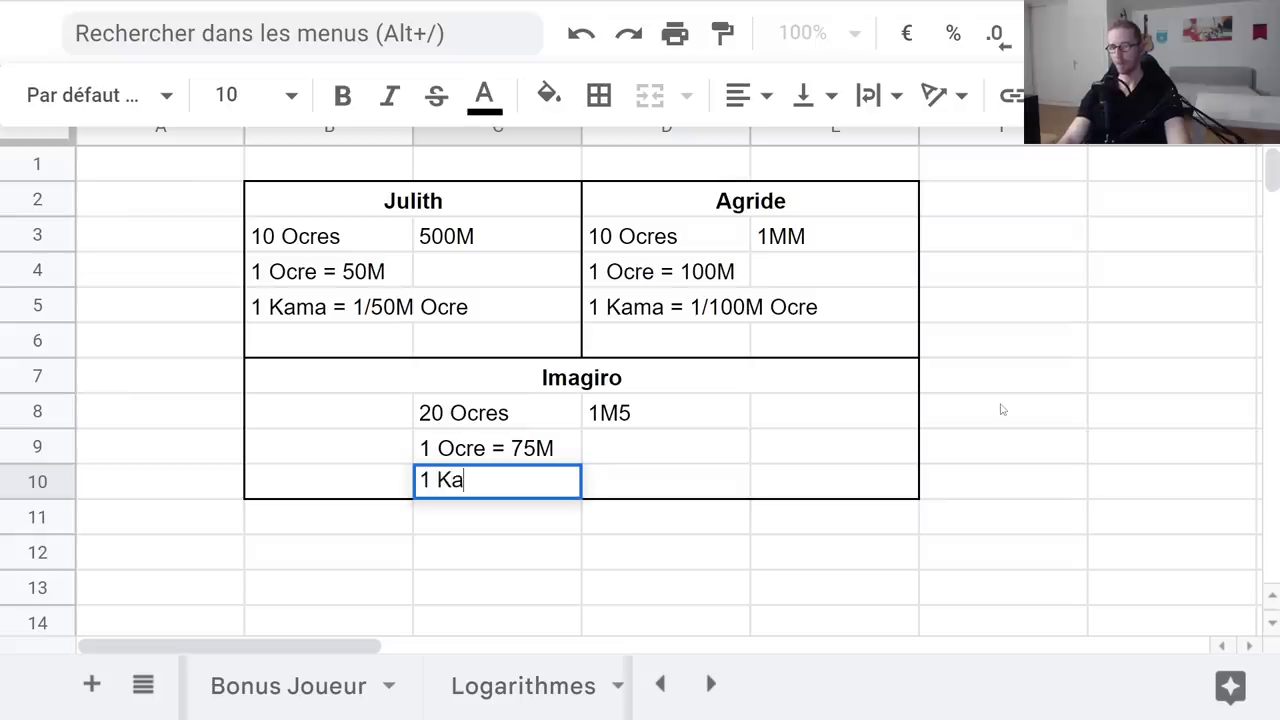
{"action": "type", "text": "ms"}
{"action": "key", "text": "BackSpace"}
{"action": "type", "text": "a = "}
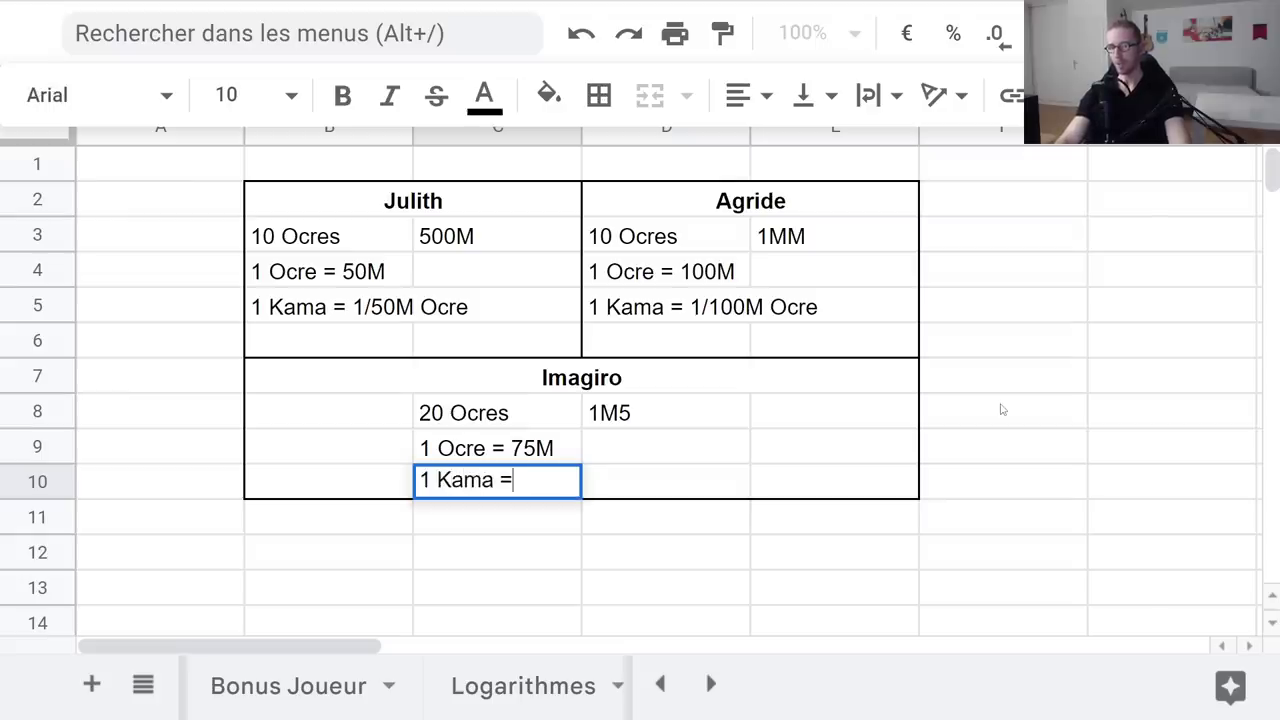
{"action": "type", "text": "1/75"}
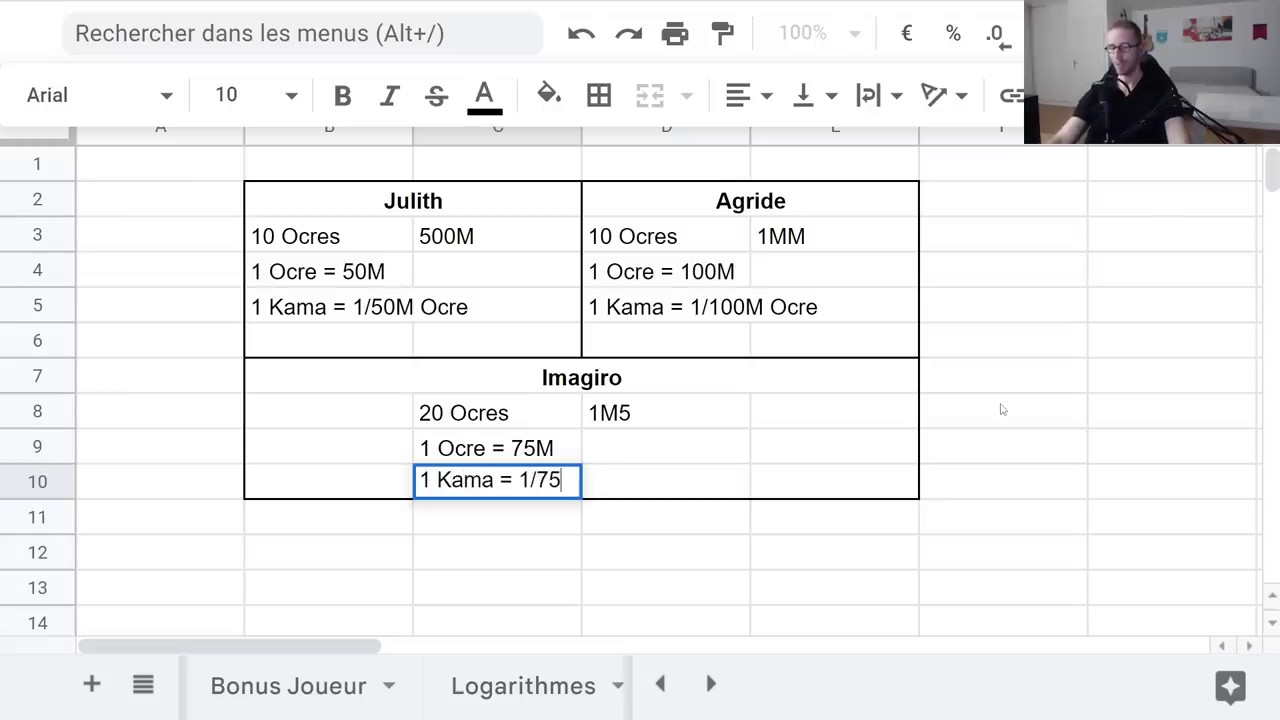
{"action": "type", "text": "M Ocre"}
{"action": "key", "text": "Return"}
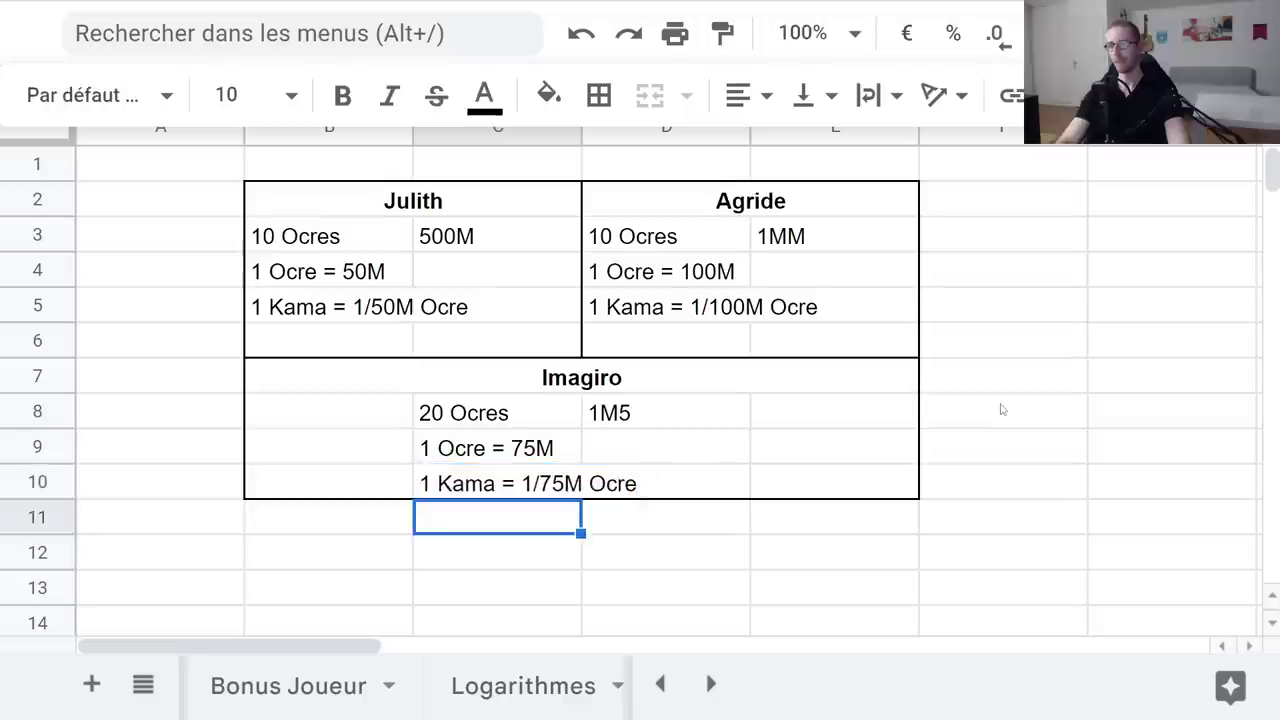
{"action": "left_click", "coordinate": [1026, 480]}
{"action": "left_click", "coordinate": [1136, 451]}
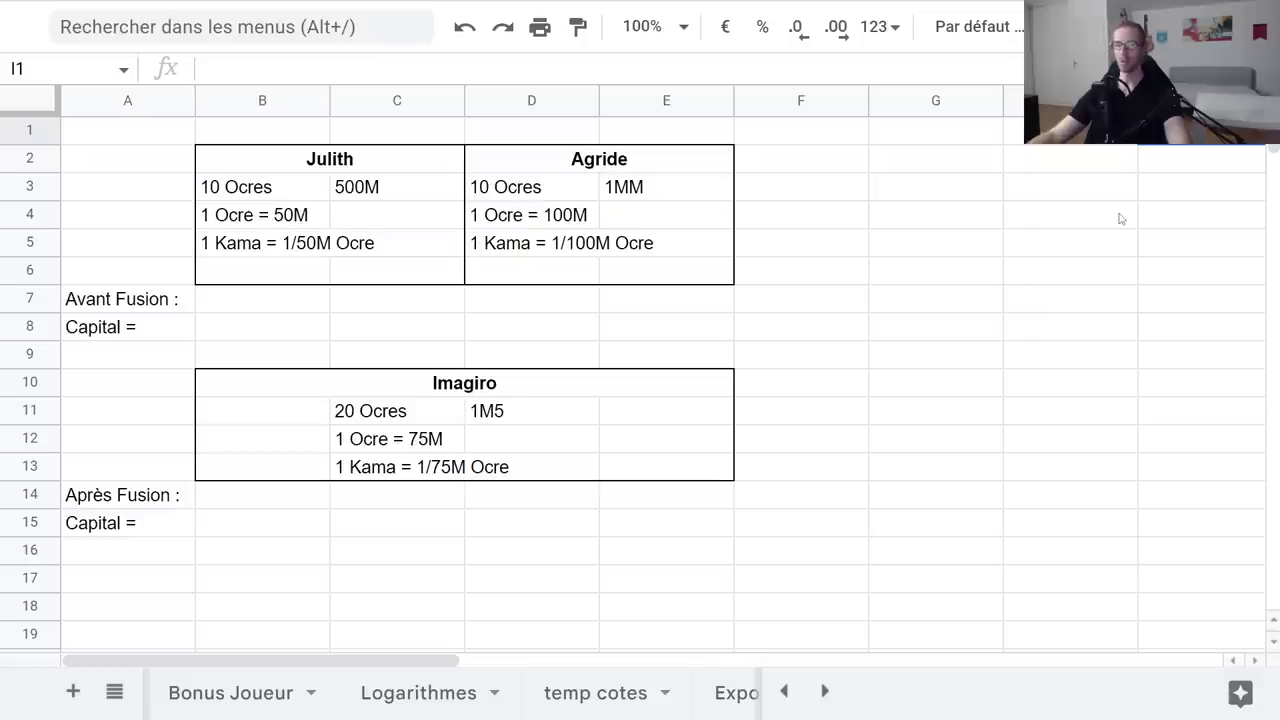
- Fill in "1 Ocre" beside Avant Fusion in B7 and "50M" as its Capital in B8
{"action": "left_click", "coordinate": [275, 302]}
{"action": "type", "text": "1 Ocre"}
{"action": "key", "text": "Return"}
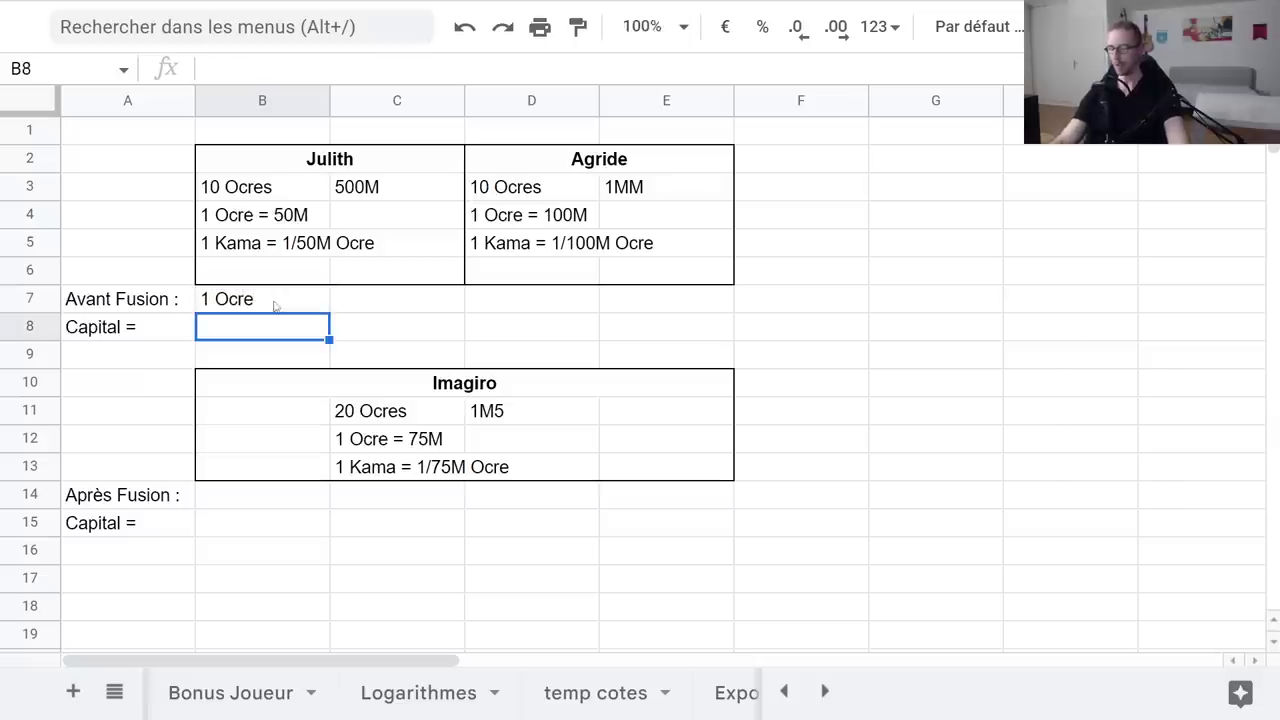
{"action": "type", "text": "50"}
{"action": "type", "text": "M"}
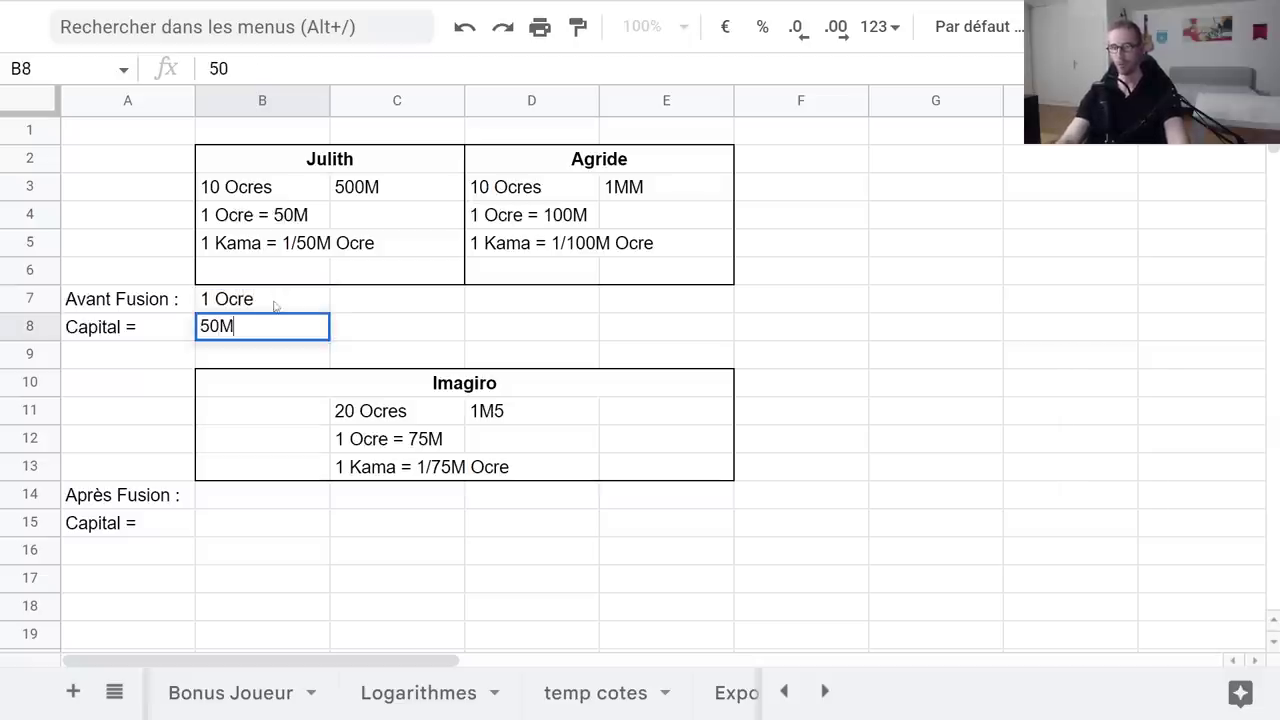
{"action": "key", "text": "Return"}
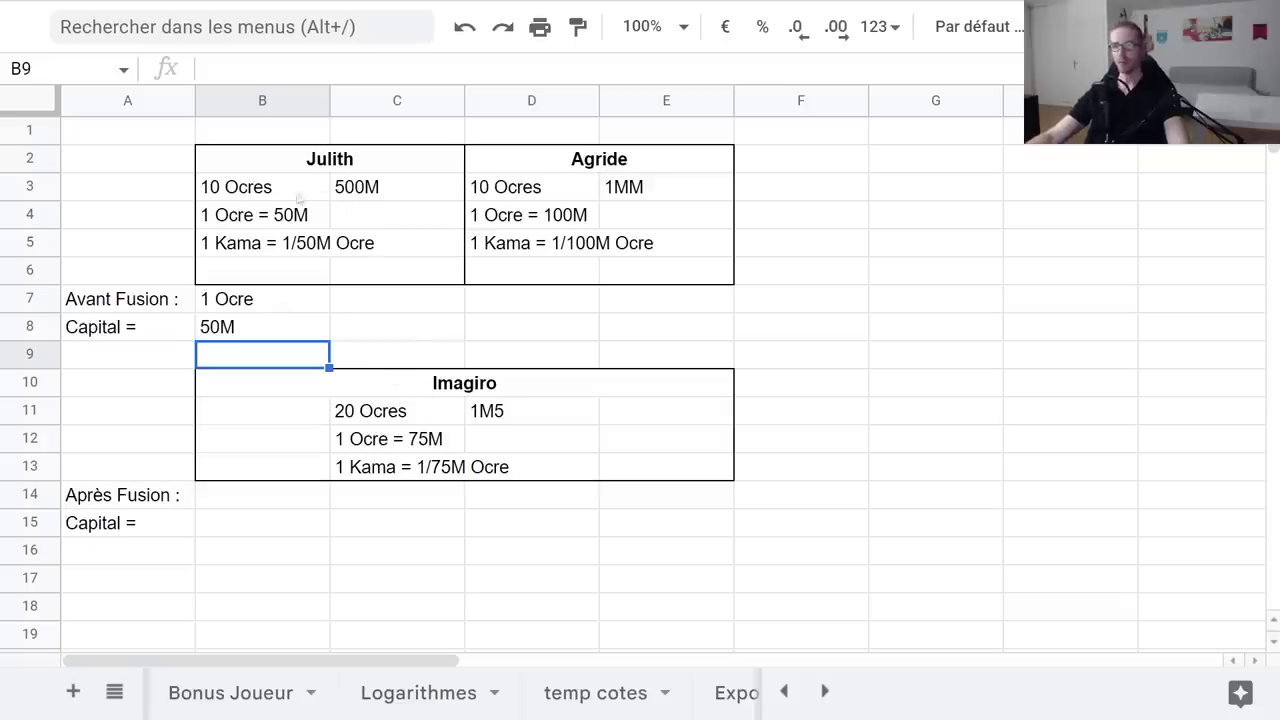
- Fill in "1 Ocre" beside Après Fusion in cell B14
{"action": "left_click", "coordinate": [240, 500]}
{"action": "type", "text": "1 Ocre"}
{"action": "key", "text": "Return"}
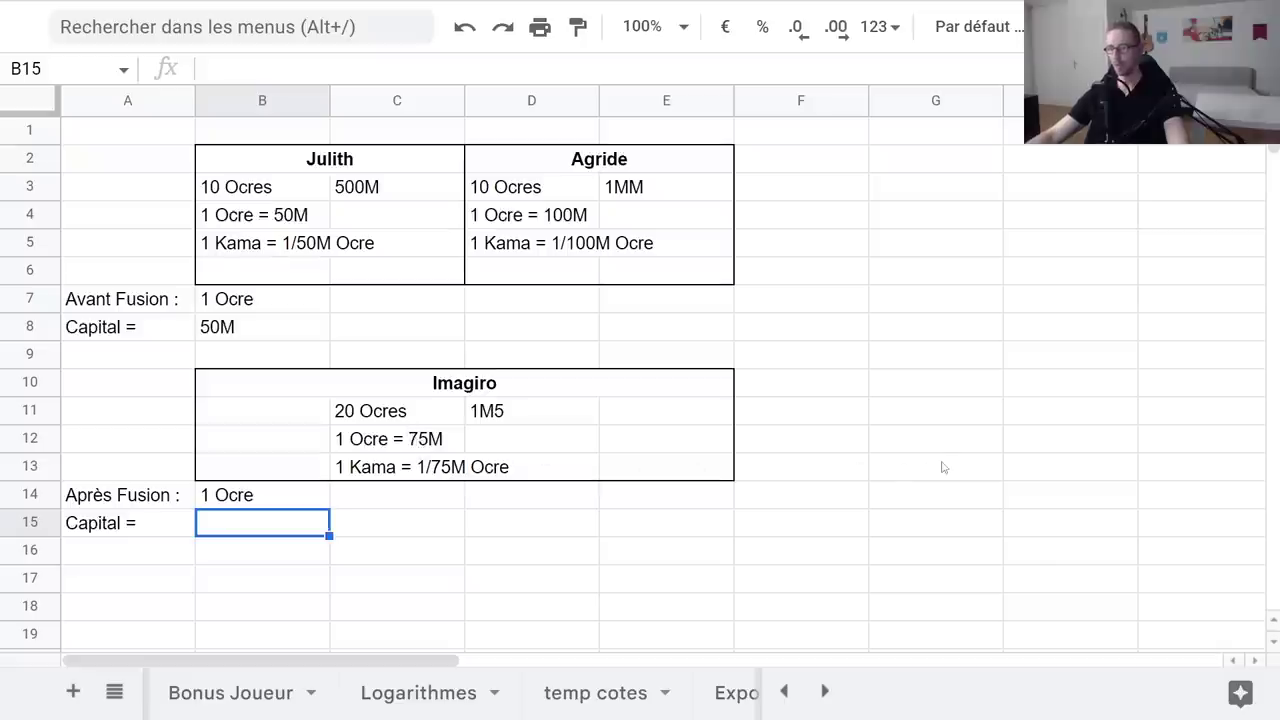
- Enter "75M" as the Capital after the fusion in cell B15
{"action": "type", "text": "75M"}
{"action": "key", "text": "Return"}
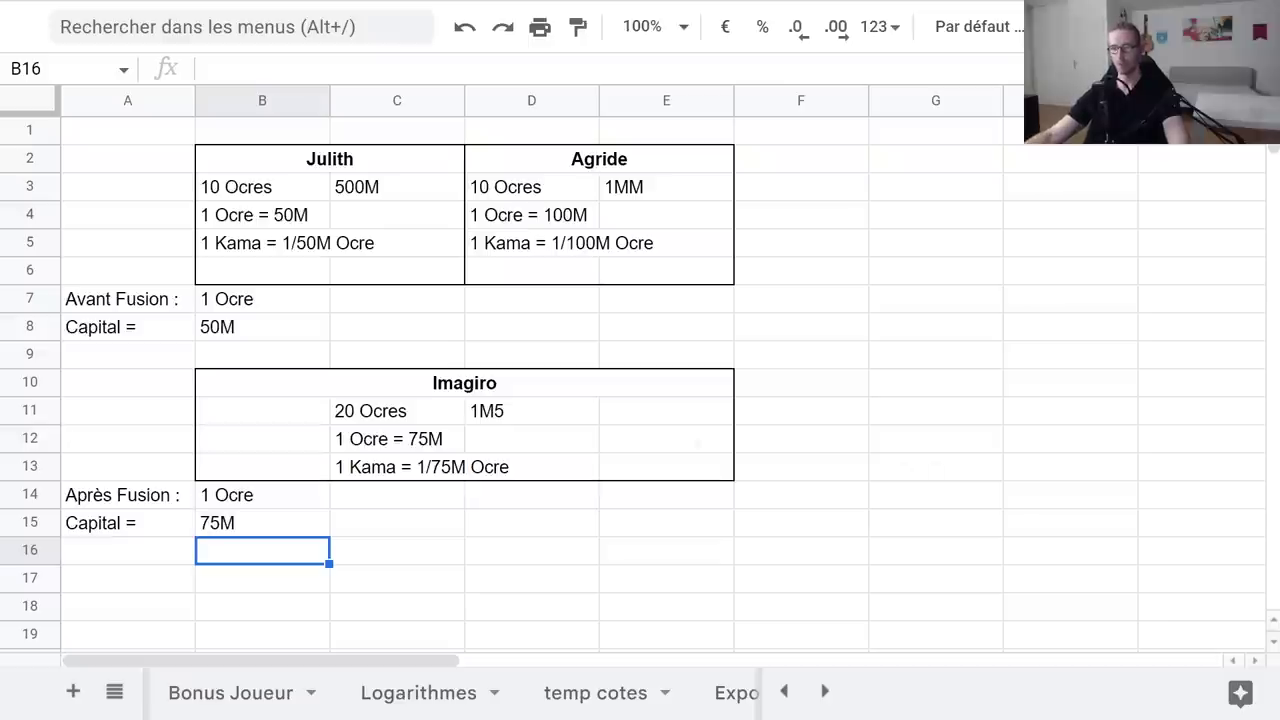
- Fill in "50M" beside Avant Fusion in B7 and "1/50M Ocre" as its Capital in B8
{"action": "left_click", "coordinate": [298, 304]}
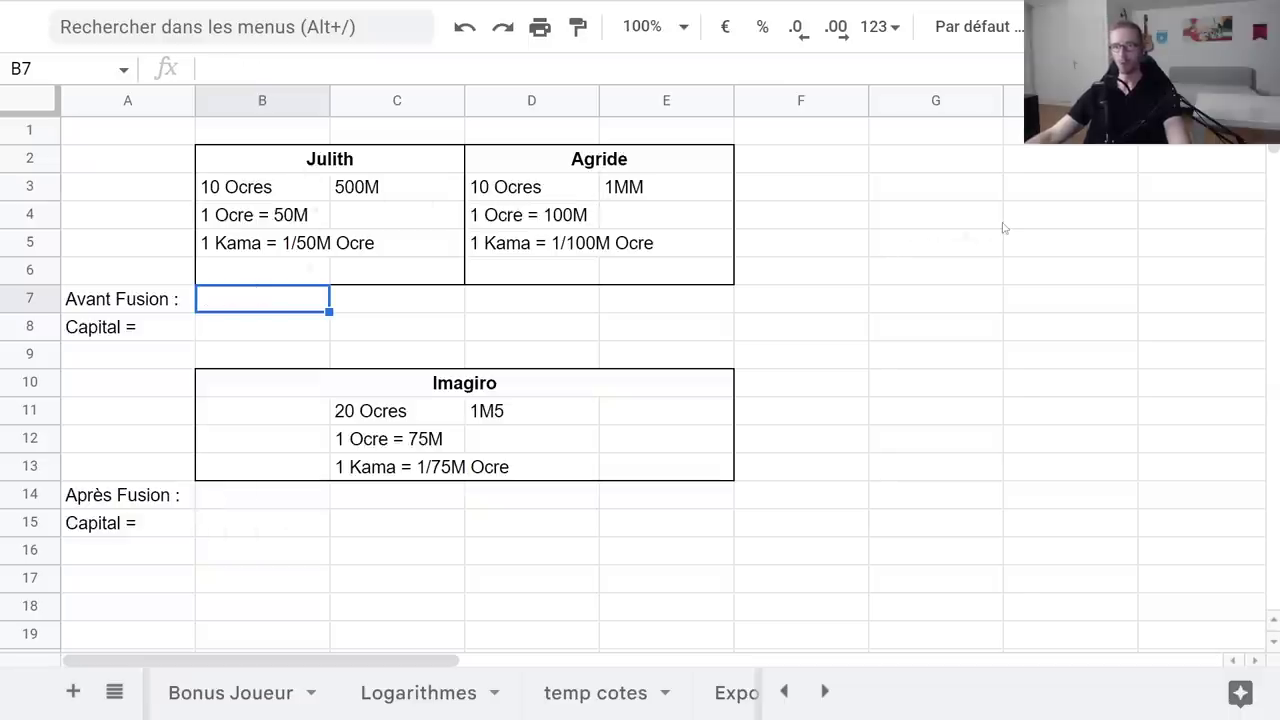
{"action": "type", "text": "50M"}
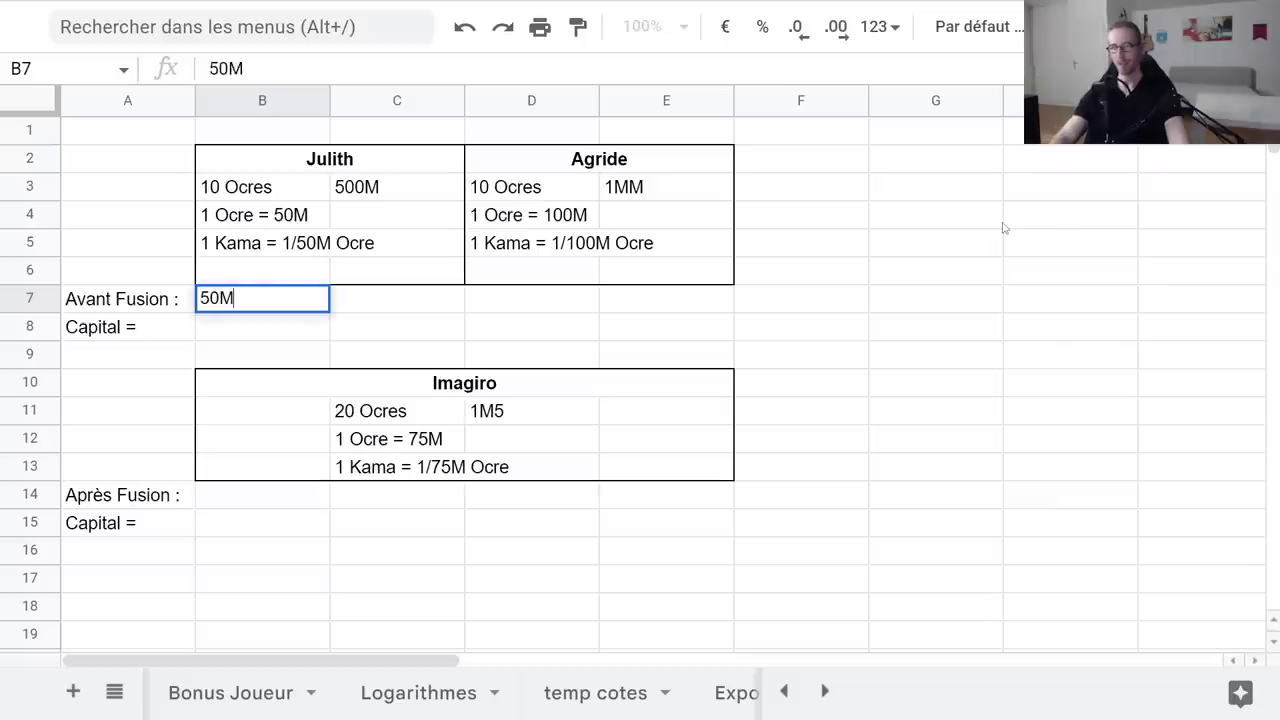
{"action": "key", "text": "Return"}
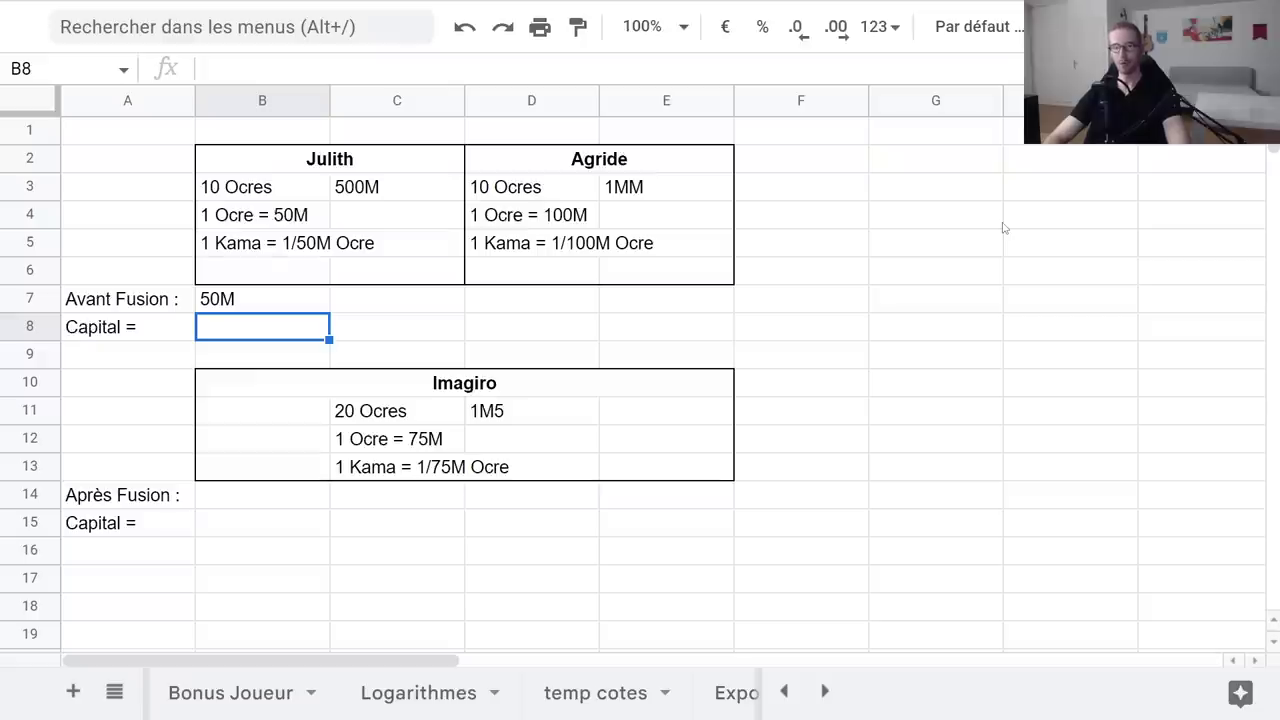
{"action": "type", "text": "1/50M"}
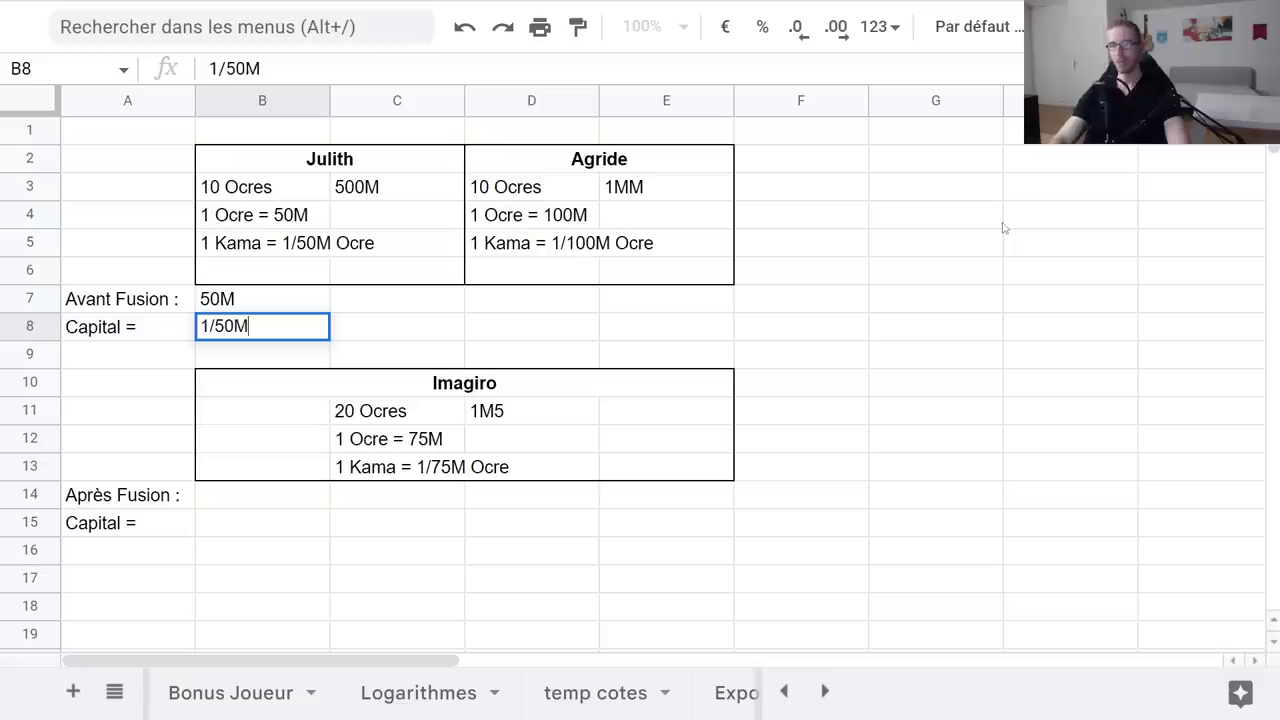
{"action": "type", "text": " Ocre"}
{"action": "key", "text": "Return"}
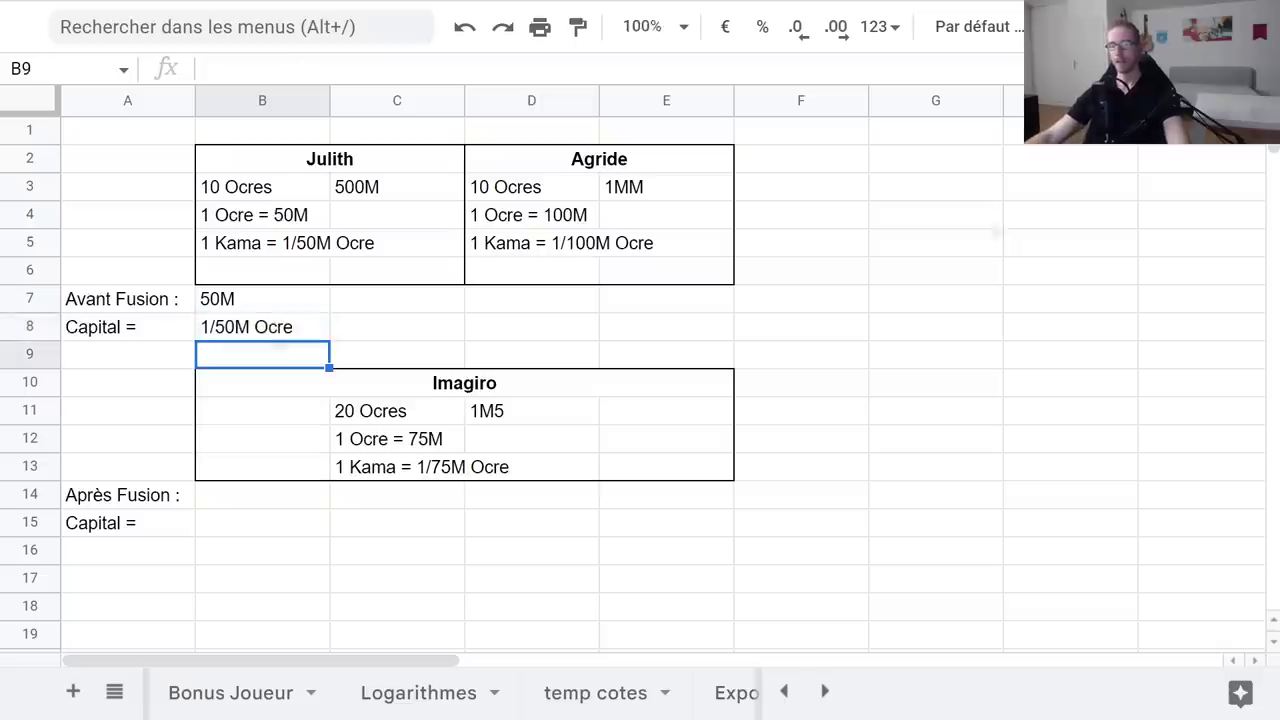
- Fill in "50M" beside Après Fusion in B14 and "1/75M Ocre" as its Capital in B15
{"action": "left_click", "coordinate": [240, 497]}
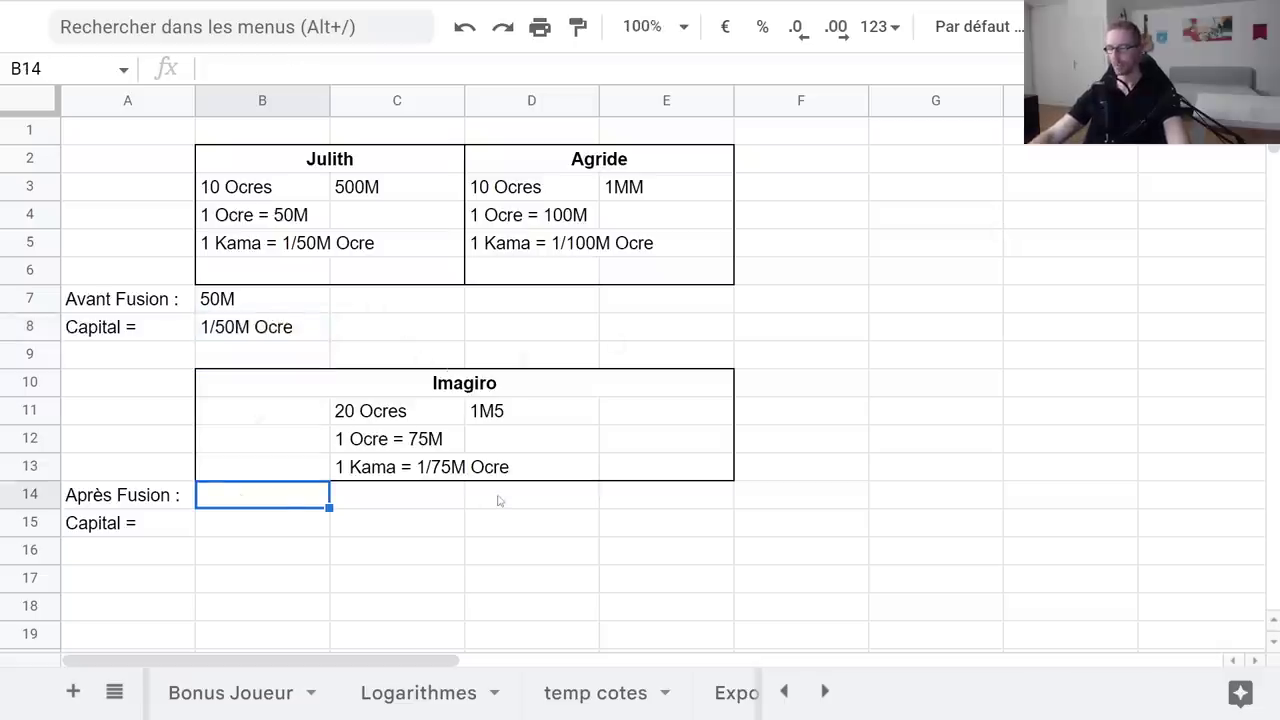
{"action": "type", "text": "50M"}
{"action": "key", "text": "Return"}
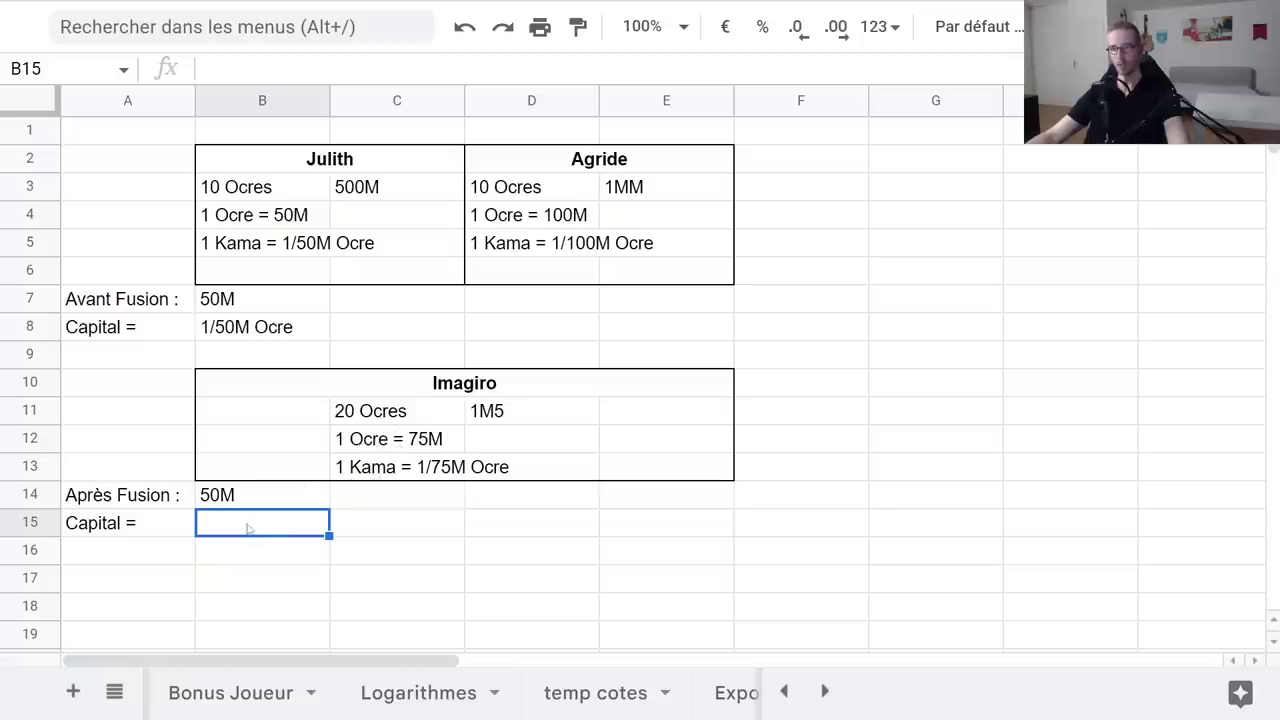
{"action": "type", "text": "1/7"}
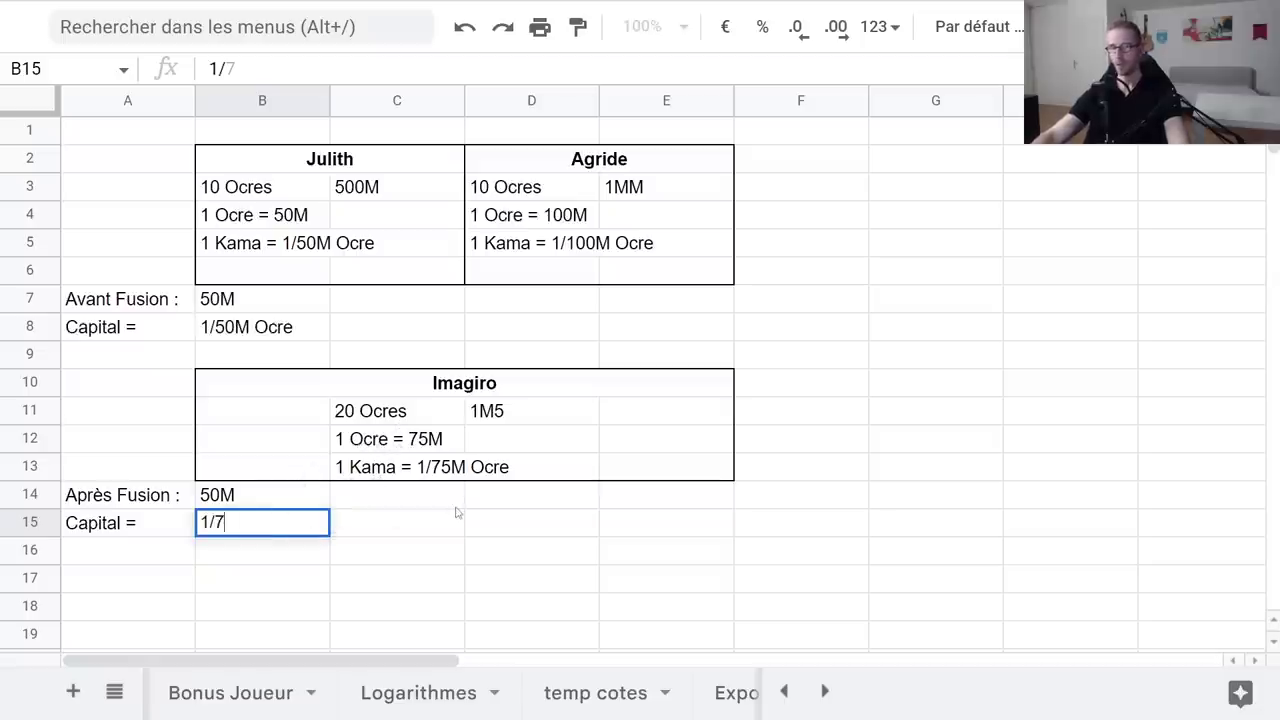
{"action": "type", "text": "5M Ocre"}
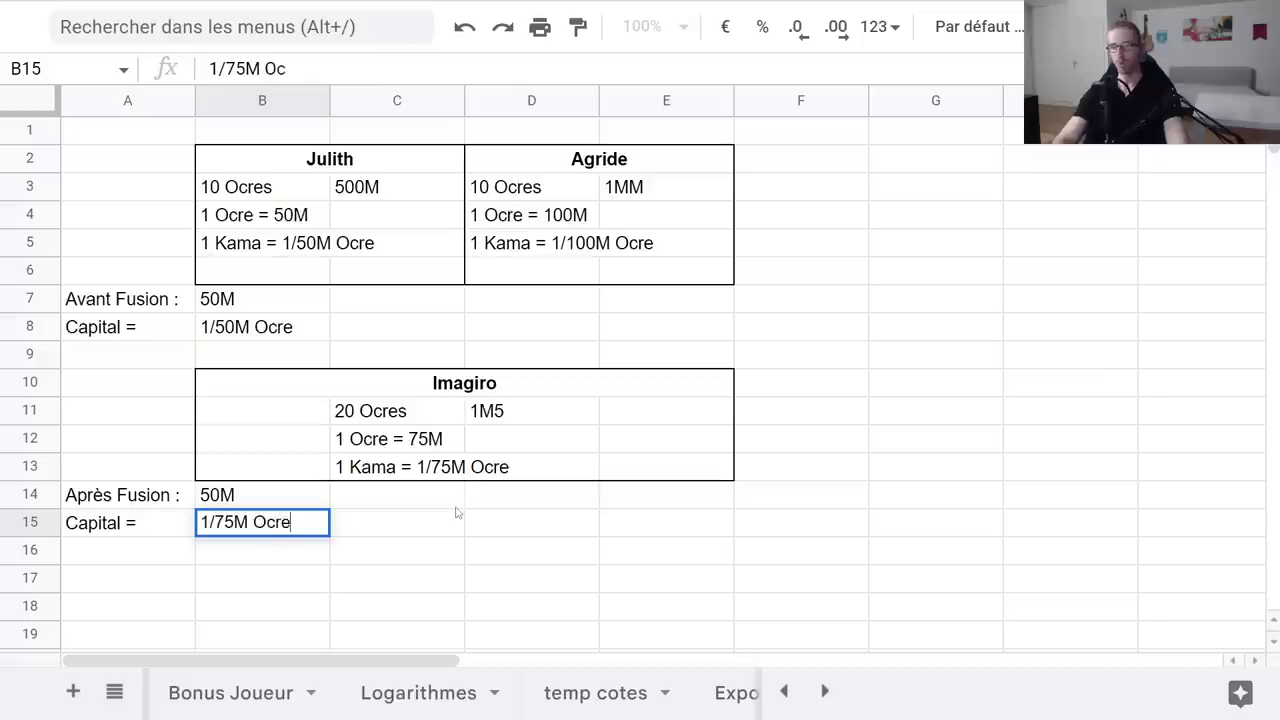
{"action": "key", "text": "Return"}
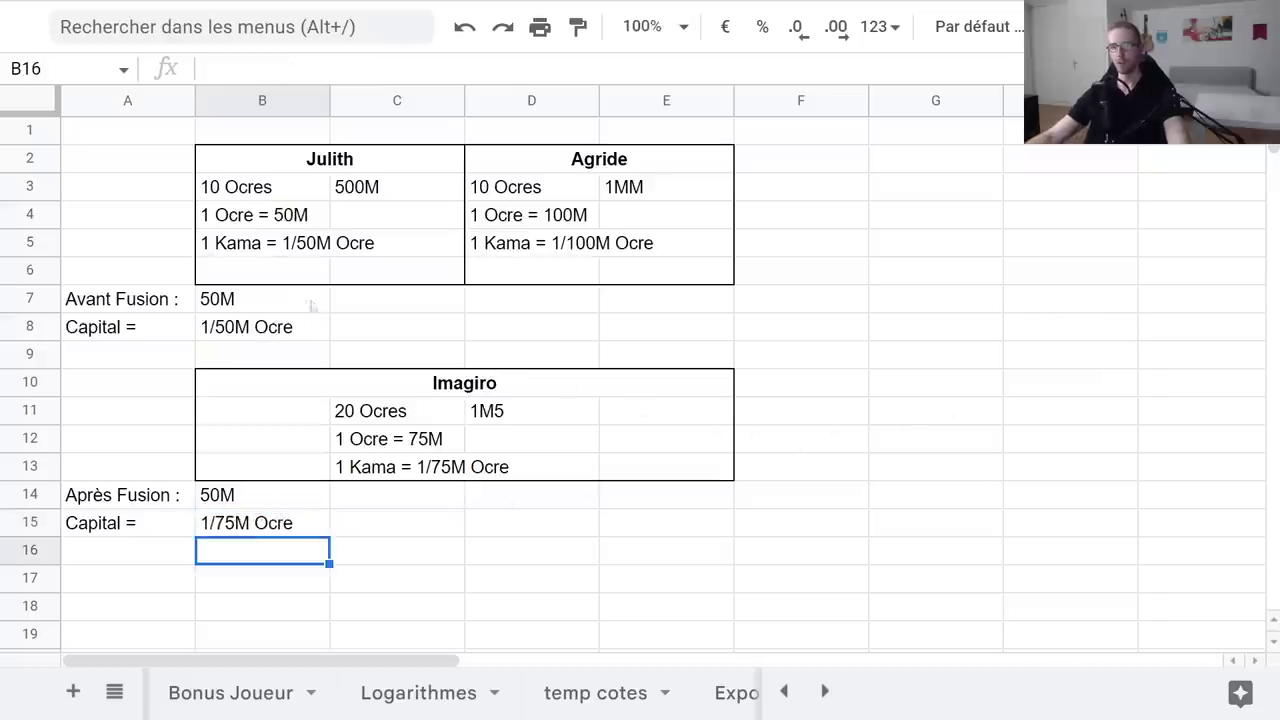
- Undo the four Julith example entries beside the Avant Fusion, Après Fusion and Capital labels
{"action": "left_click", "coordinate": [311, 308]}
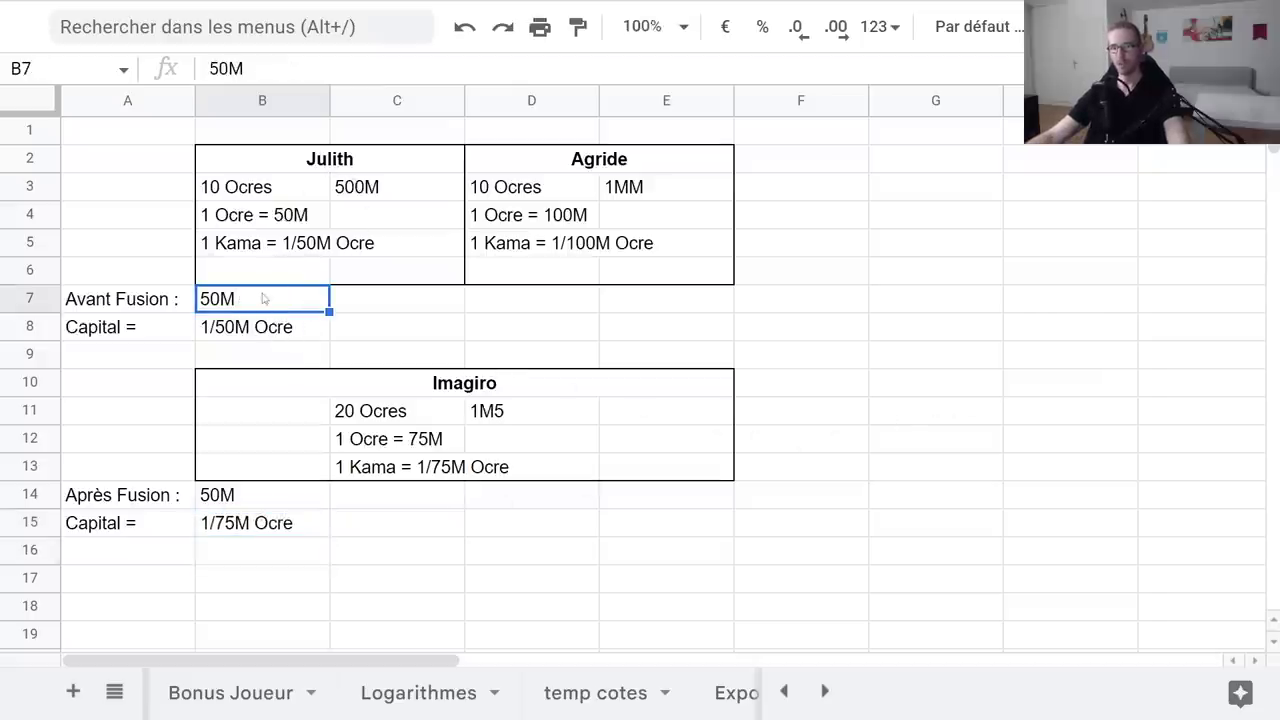
{"action": "left_click", "coordinate": [256, 499]}
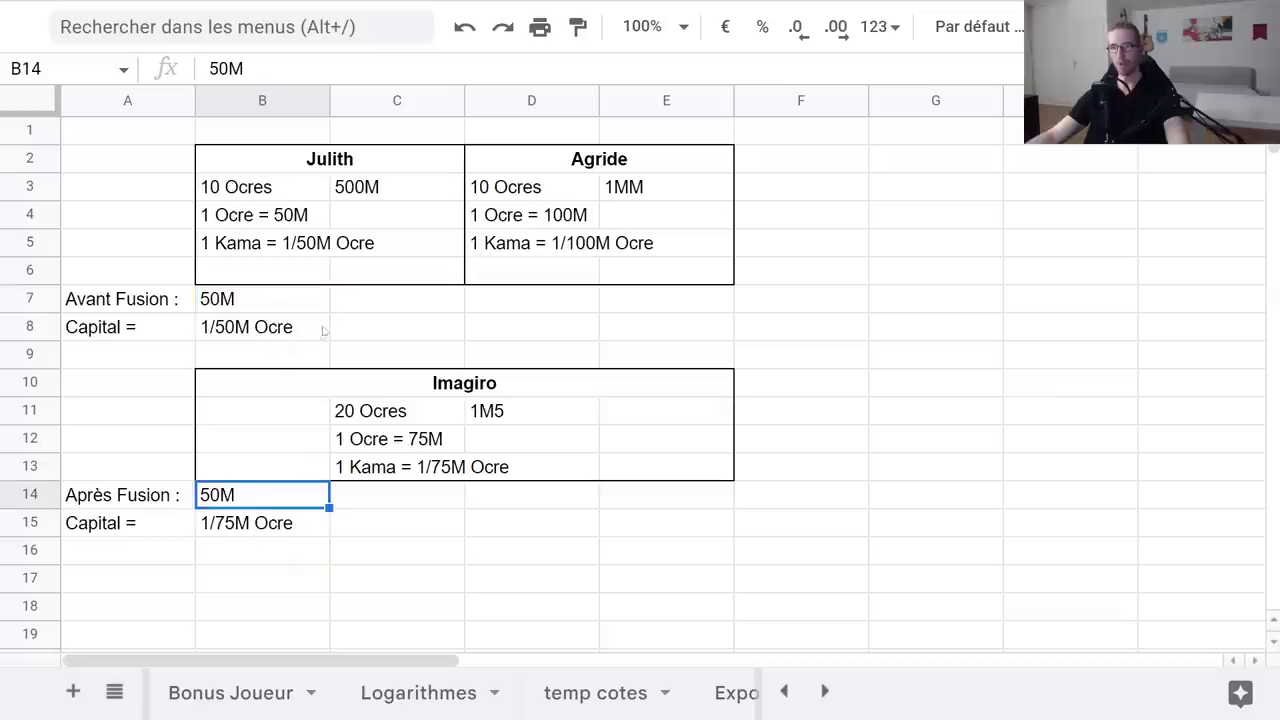
{"action": "left_click", "coordinate": [826, 529]}
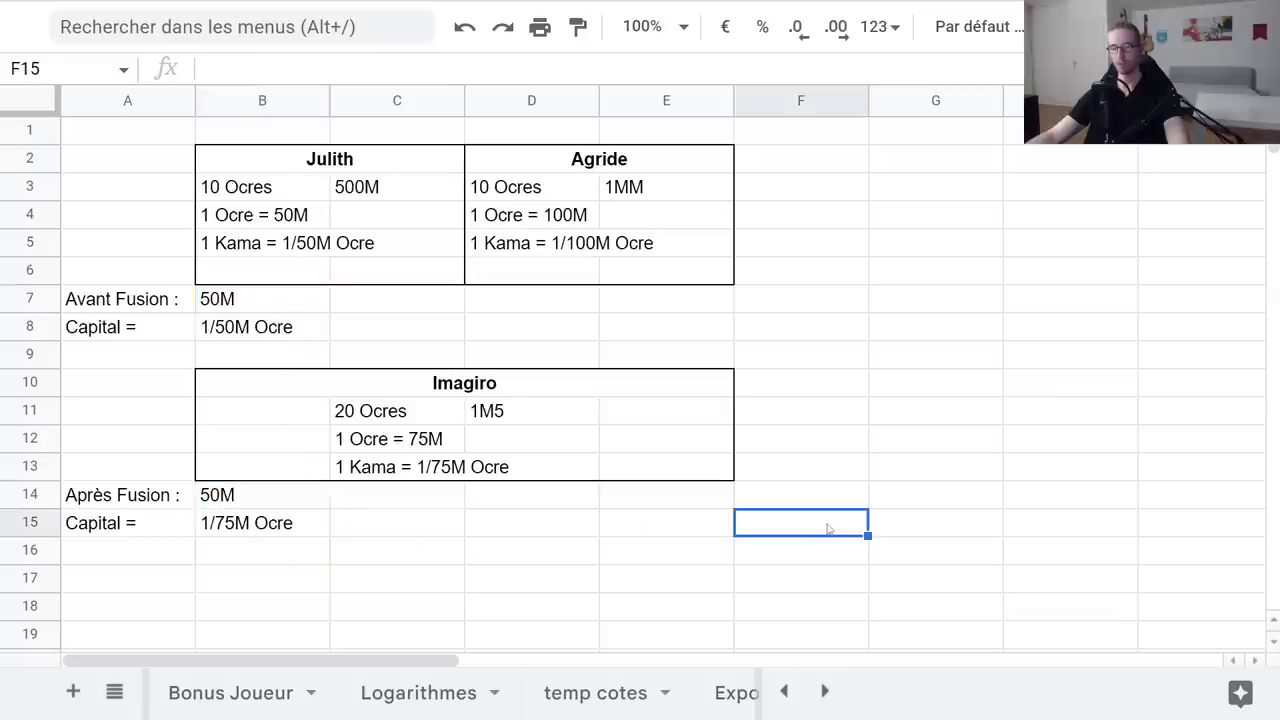
{"action": "key", "text": "ctrl+z"}
{"action": "key", "text": "ctrl+z"}
{"action": "key", "text": "ctrl+z"}
{"action": "key", "text": "ctrl+z"}
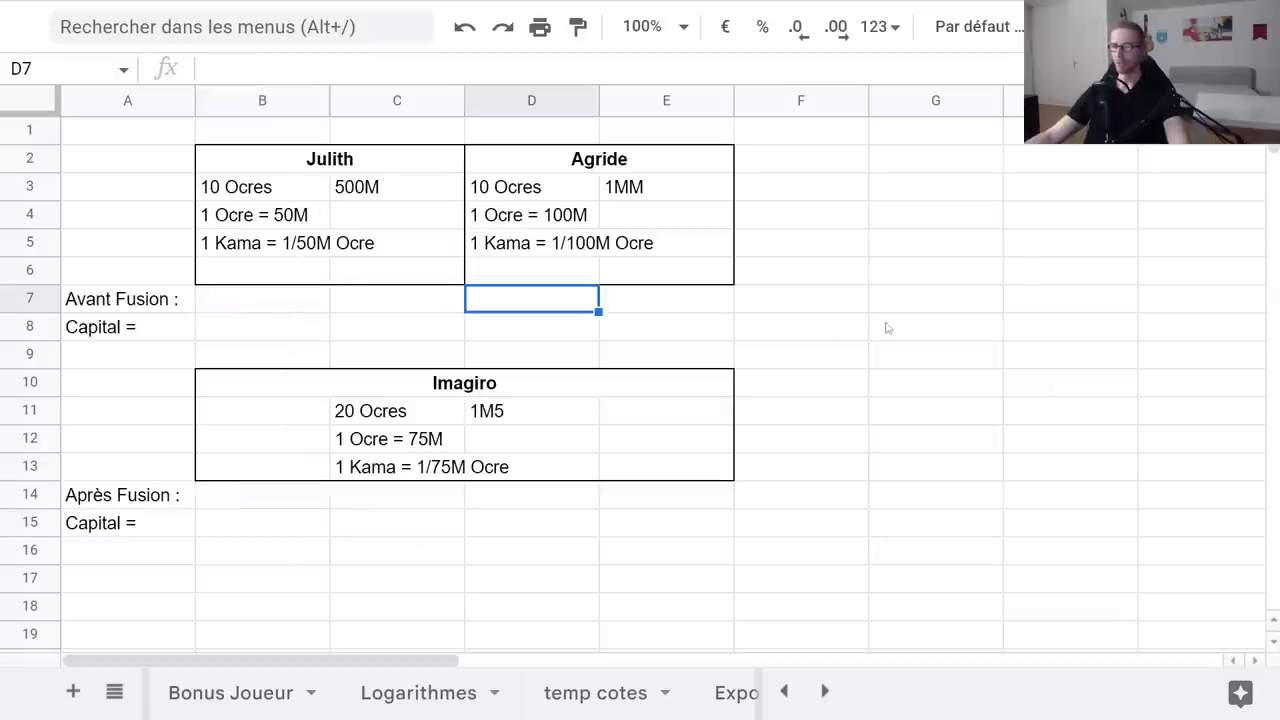
- Under Agride, enter "1 Ocre" for Avant Fusion in D7 and "100M" as its Capital in D8
{"action": "type", "text": "1 Ocre"}
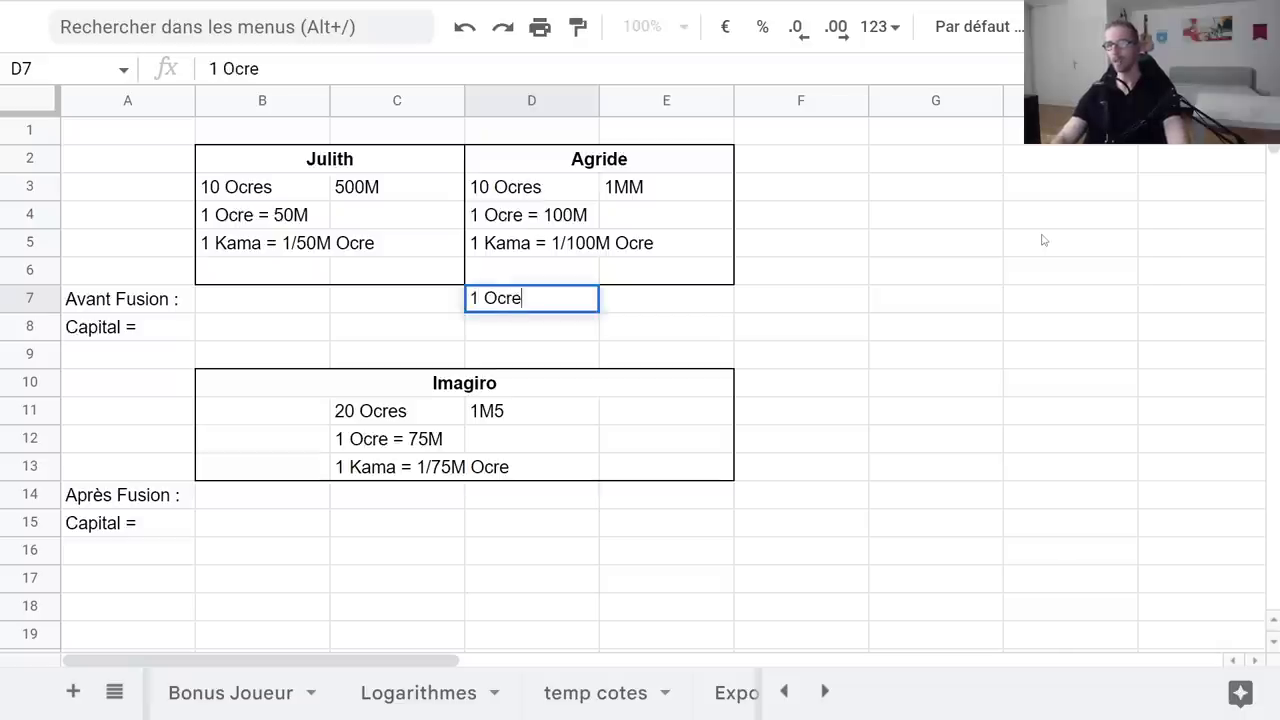
{"action": "key", "text": "Return"}
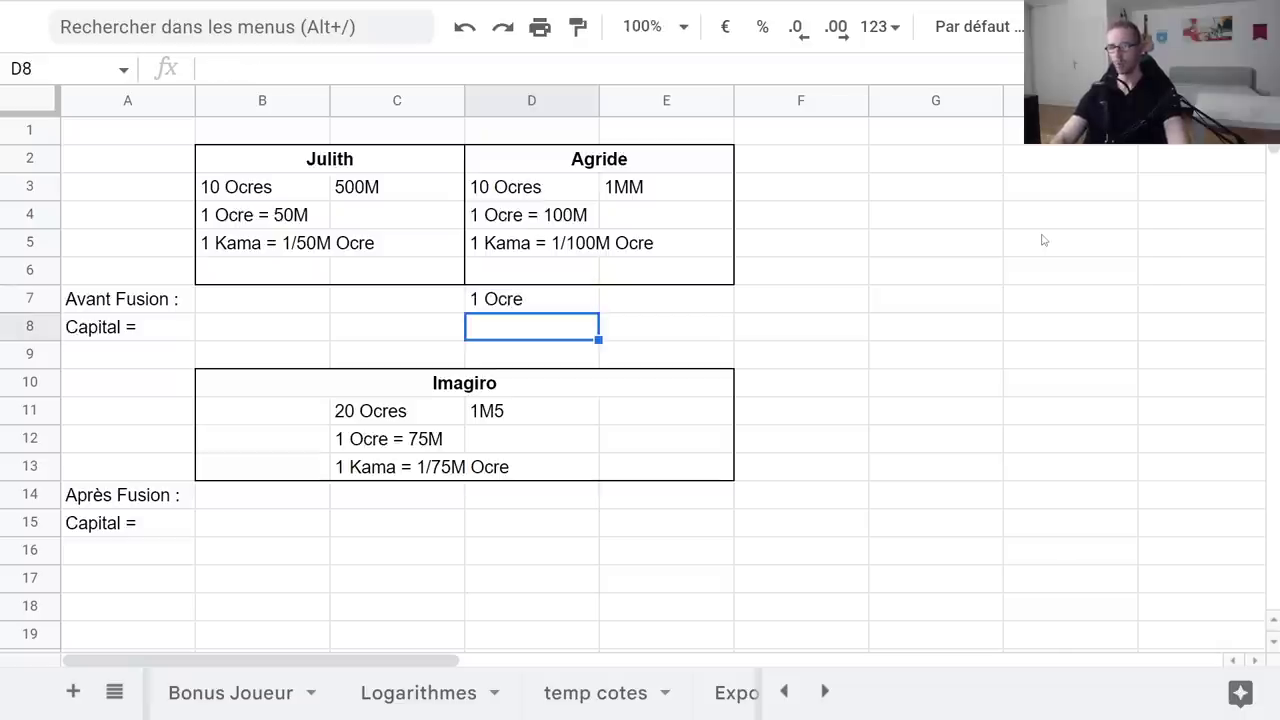
{"action": "type", "text": "100M"}
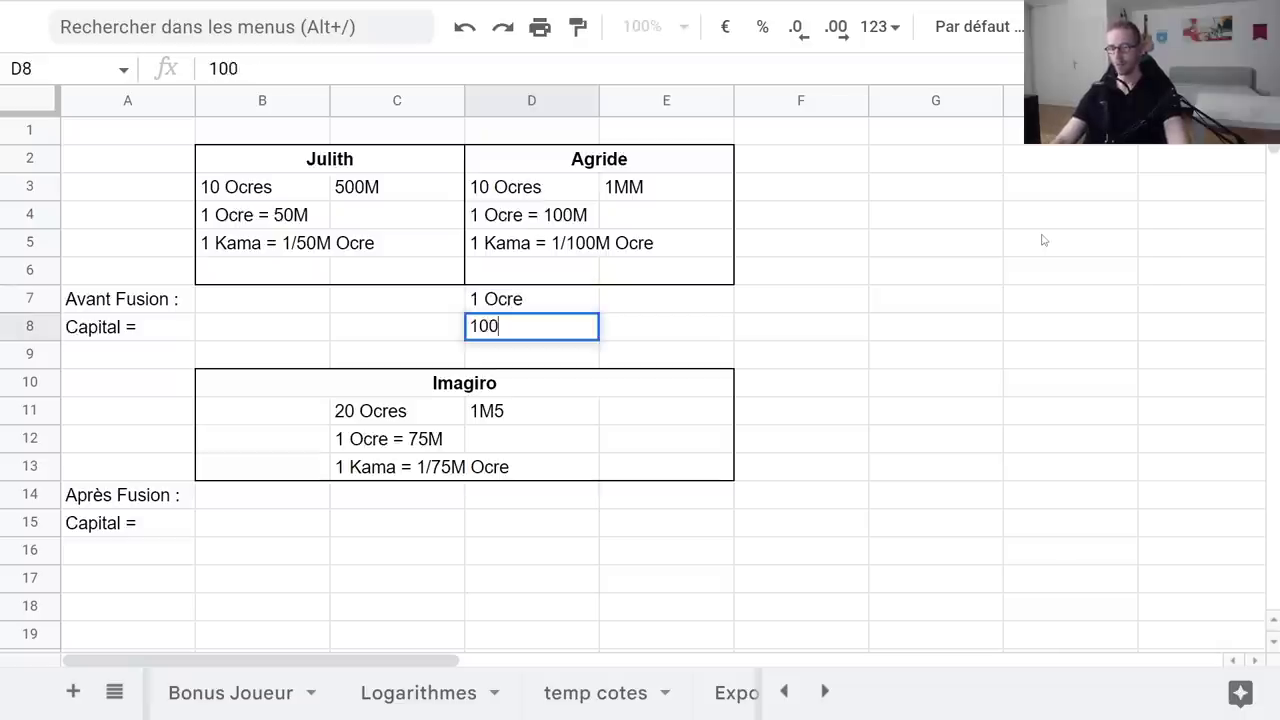
{"action": "key", "text": "Return"}
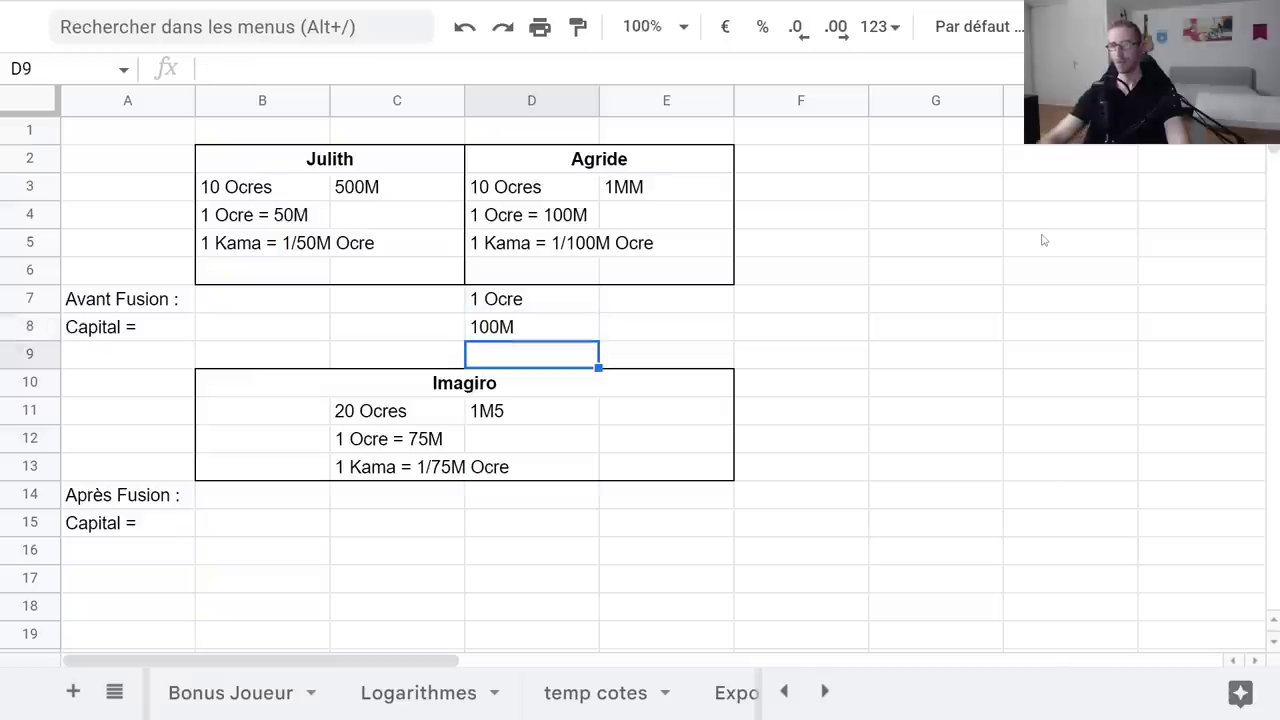
- Enter "1 Ocre" for Après Fusion in D14 and "75M" as its Capital in D15
{"action": "left_click", "coordinate": [530, 500]}
{"action": "type", "text": "1 Ocre"}
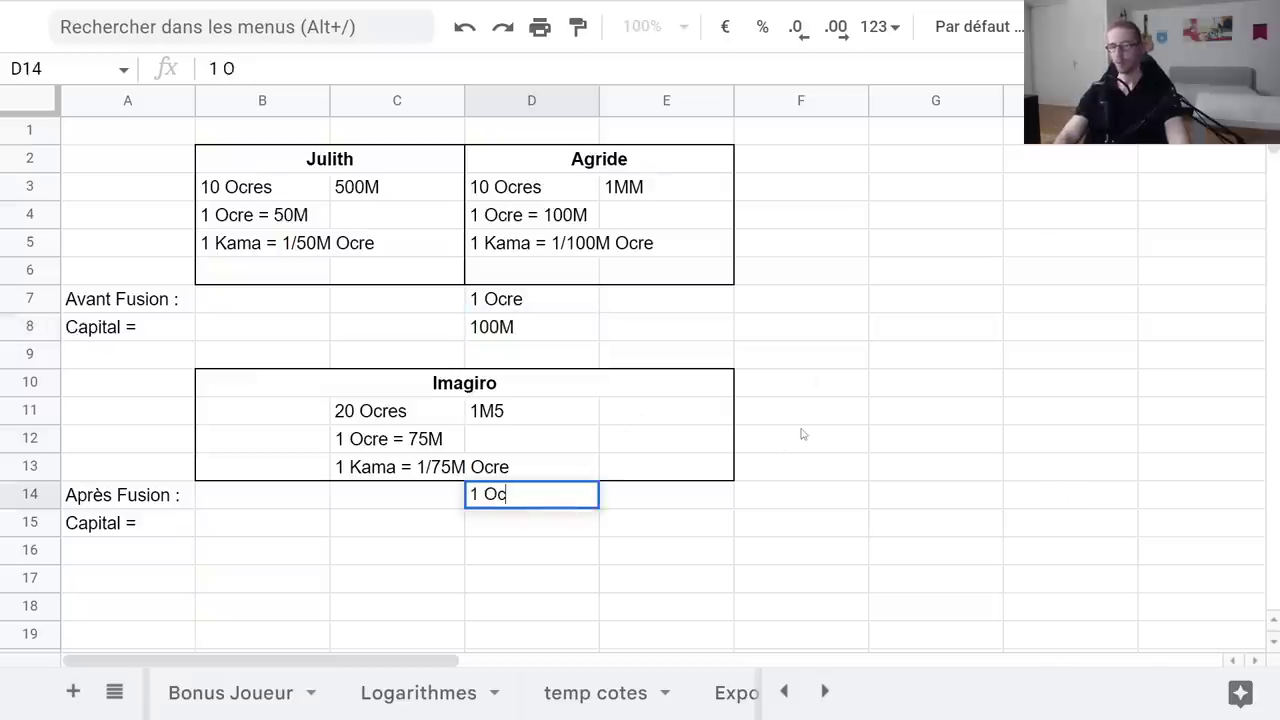
{"action": "key", "text": "Return"}
{"action": "type", "text": "75M"}
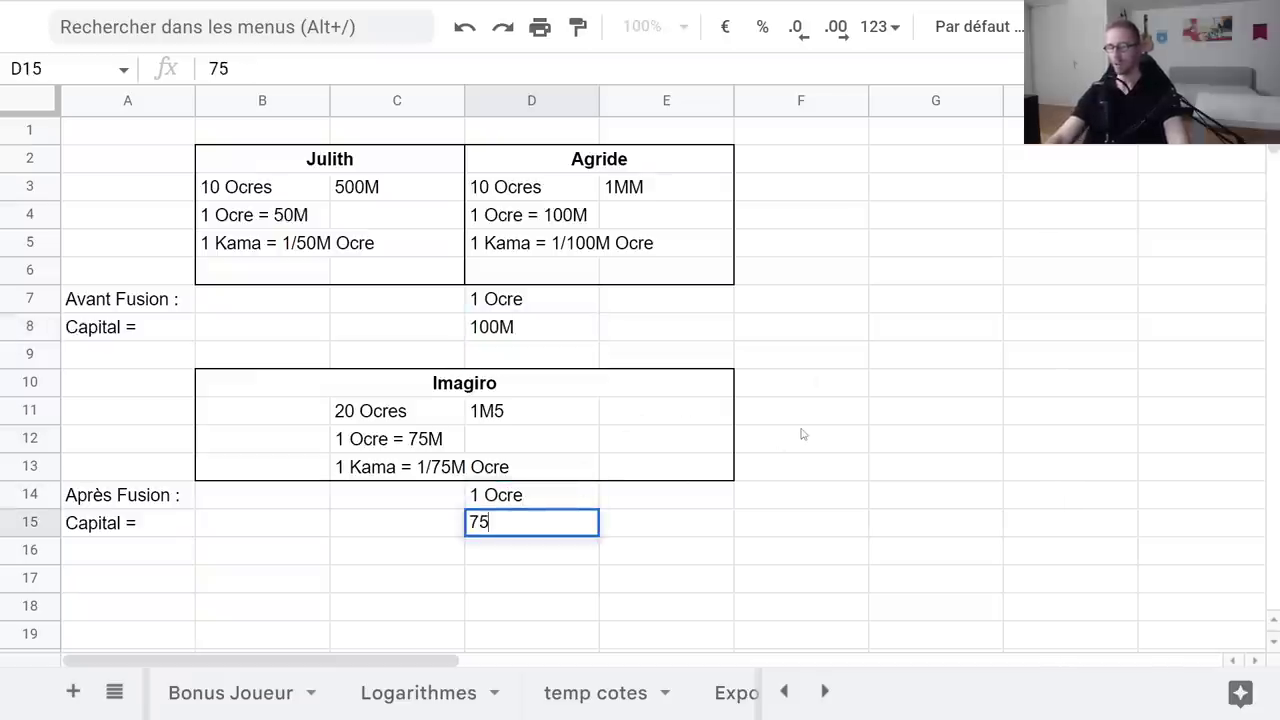
{"action": "key", "text": "Return"}
- Undo the four Agride example entries in column D
{"action": "left_click", "coordinate": [1018, 296]}
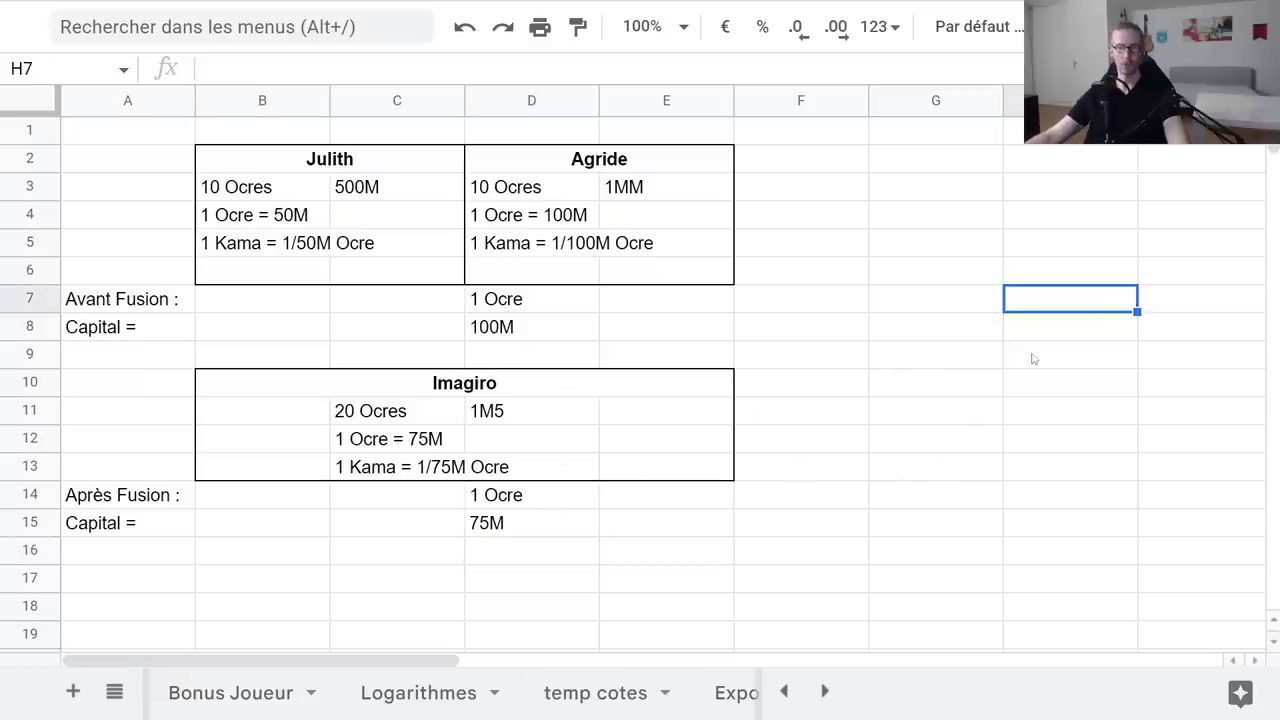
{"action": "key", "text": "ctrl+z"}
{"action": "key", "text": "ctrl+z"}
{"action": "key", "text": "ctrl+z"}
{"action": "key", "text": "ctrl+z"}
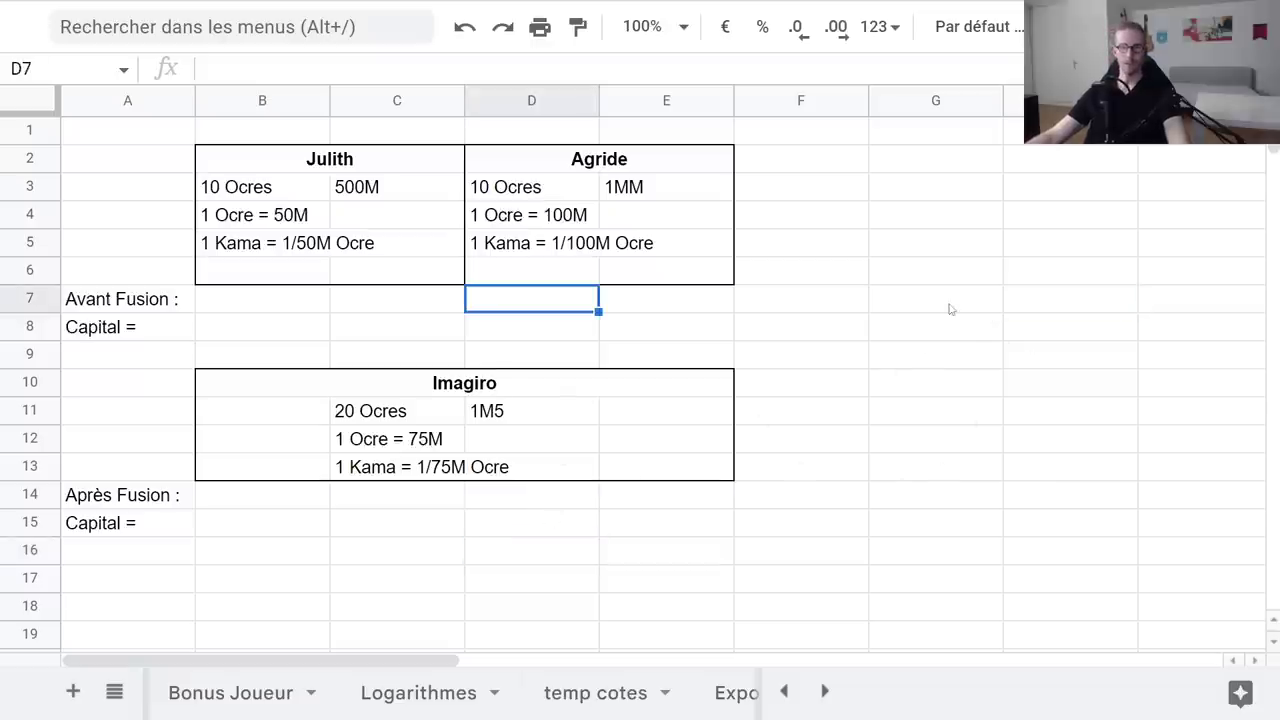
- Under Agride, enter "100M" for Avant Fusion in D7 and "1 Ocre" as its Capital in D8
{"action": "type", "text": "100M"}
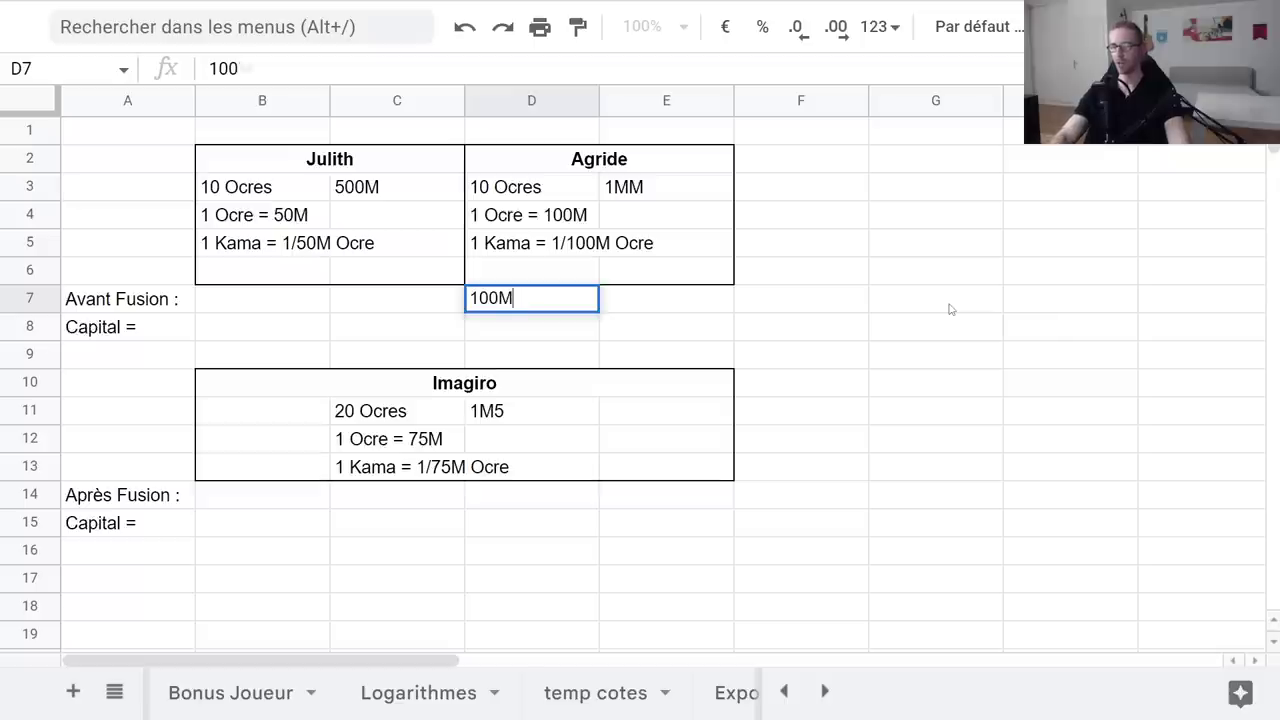
{"action": "key", "text": "Return"}
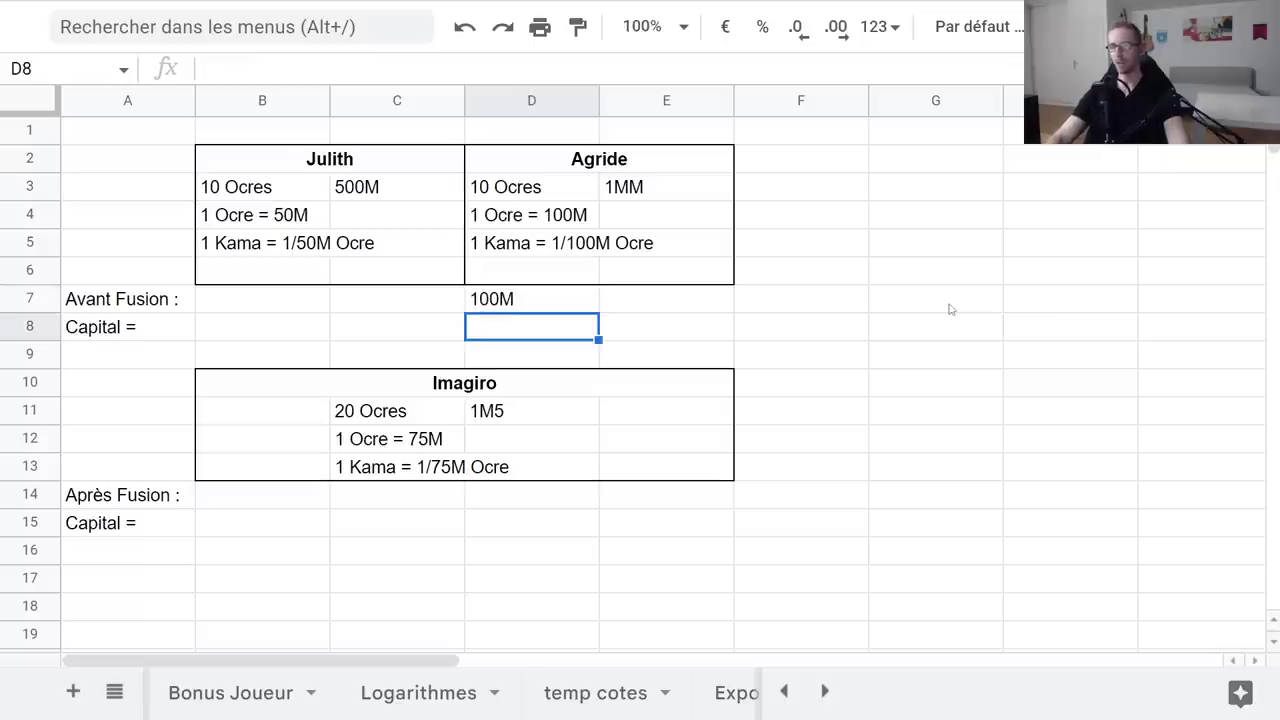
{"action": "type", "text": "1/"}
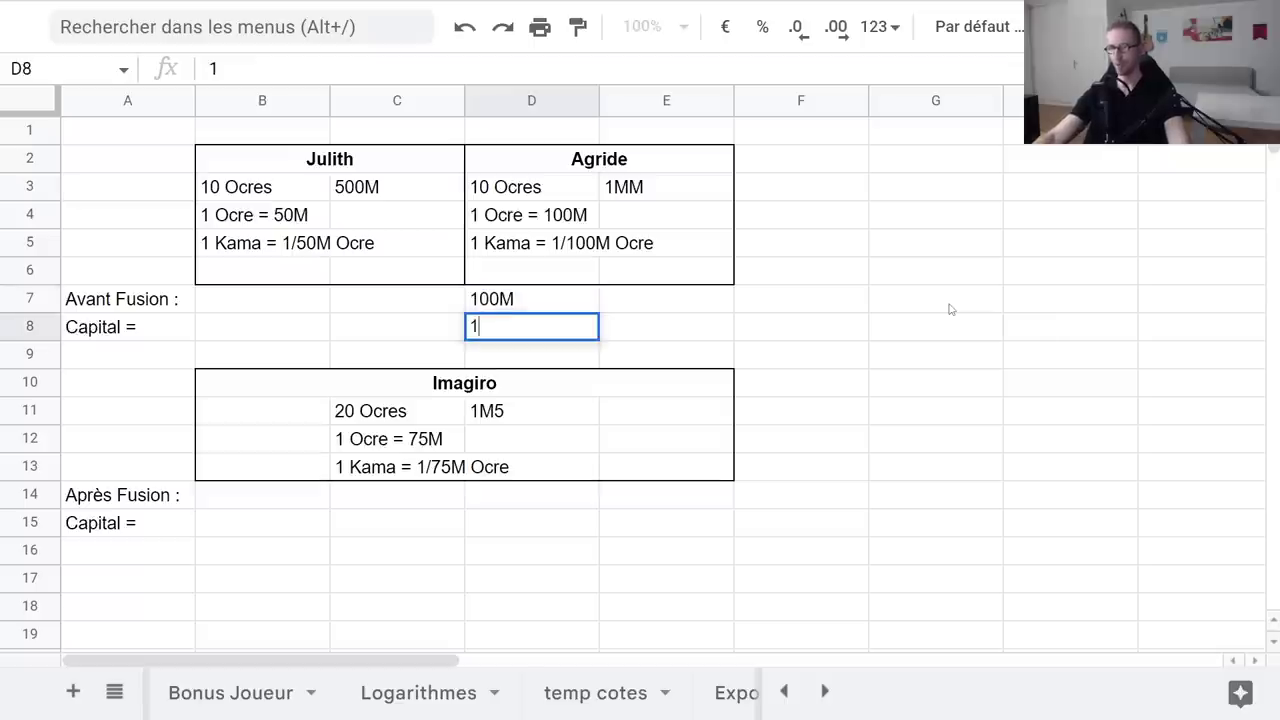
{"action": "key", "text": "BackSpace"}
{"action": "type", "text": "Ocre"}
{"action": "key", "text": "Return"}
- Enter "100M" for Après Fusion in D14 and "4/3 Ocre" as its Capital in D15
{"action": "key", "text": "Down"}
{"action": "key", "text": "Down"}
{"action": "key", "text": "Down"}
{"action": "key", "text": "Down"}
{"action": "key", "text": "Down"}
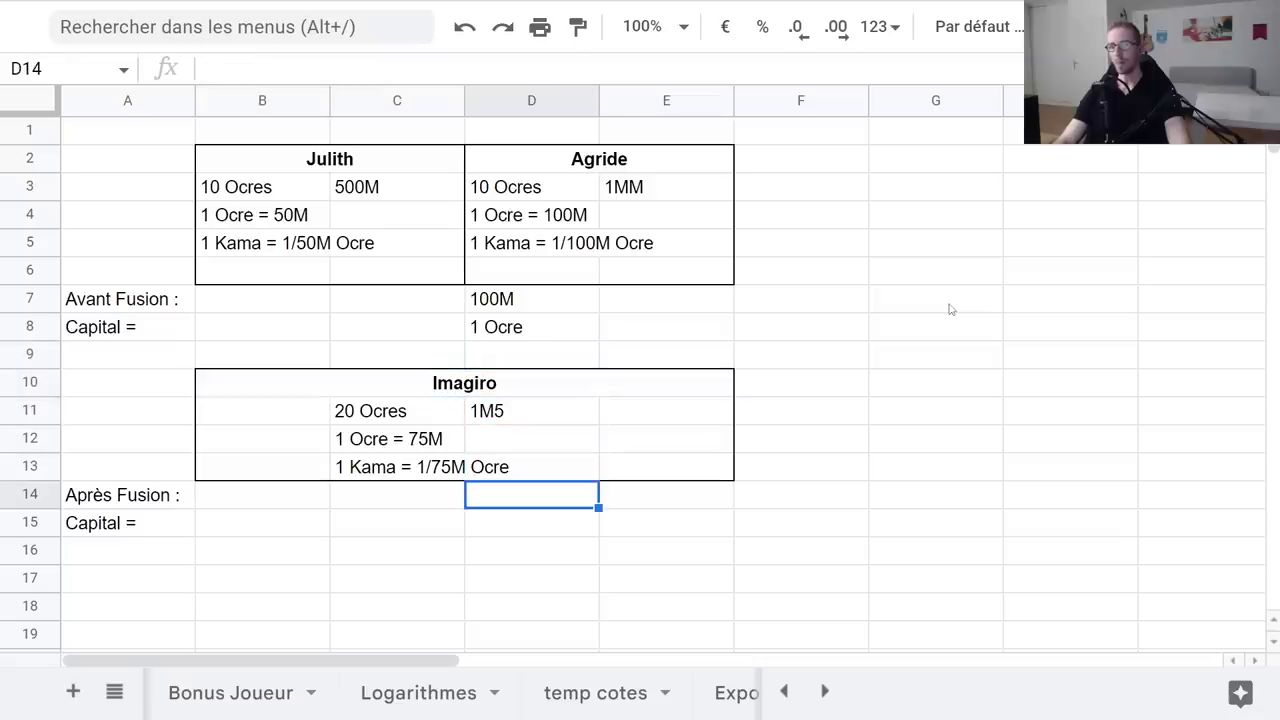
{"action": "type", "text": "100M"}
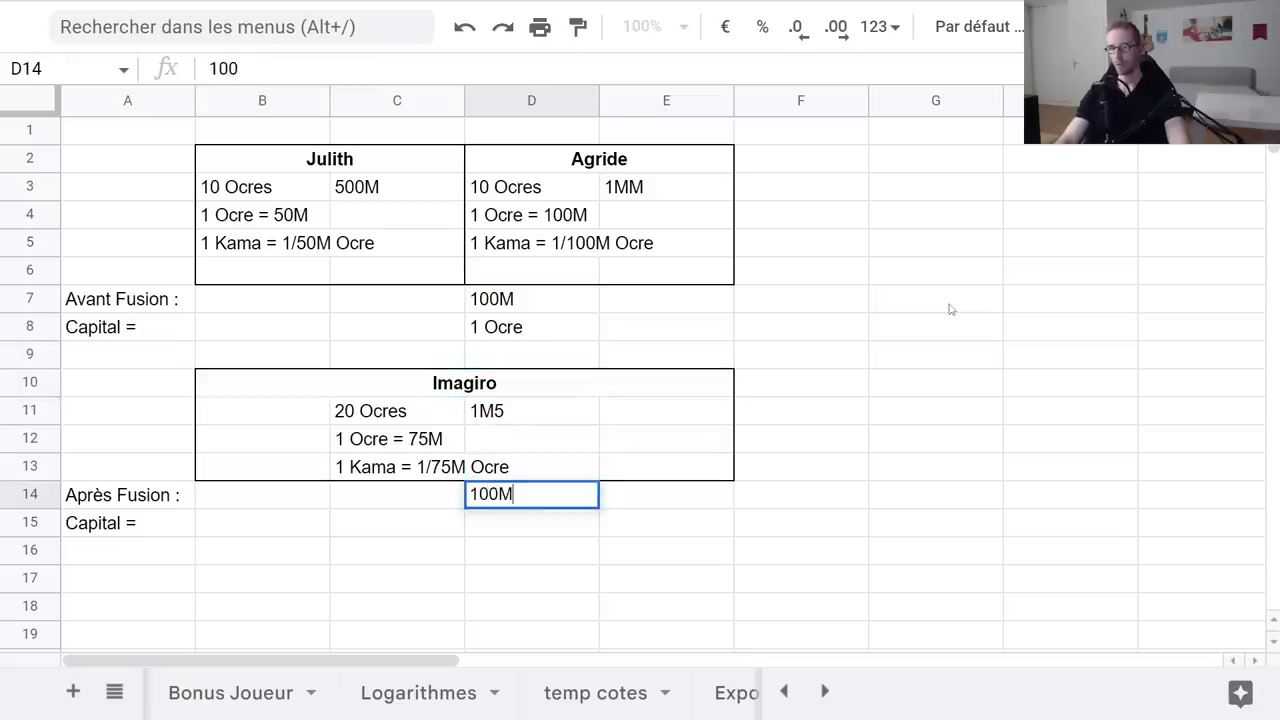
{"action": "key", "text": "Return"}
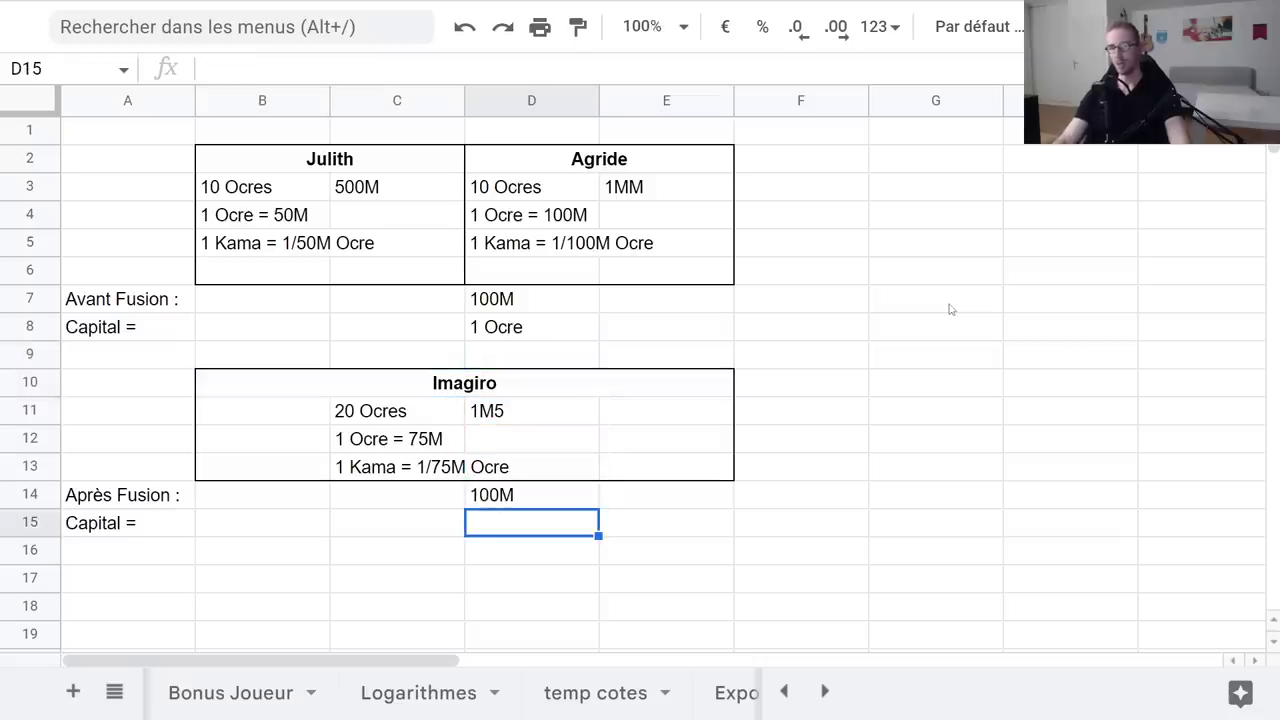
{"action": "type", "text": "4/3 Ocr"}
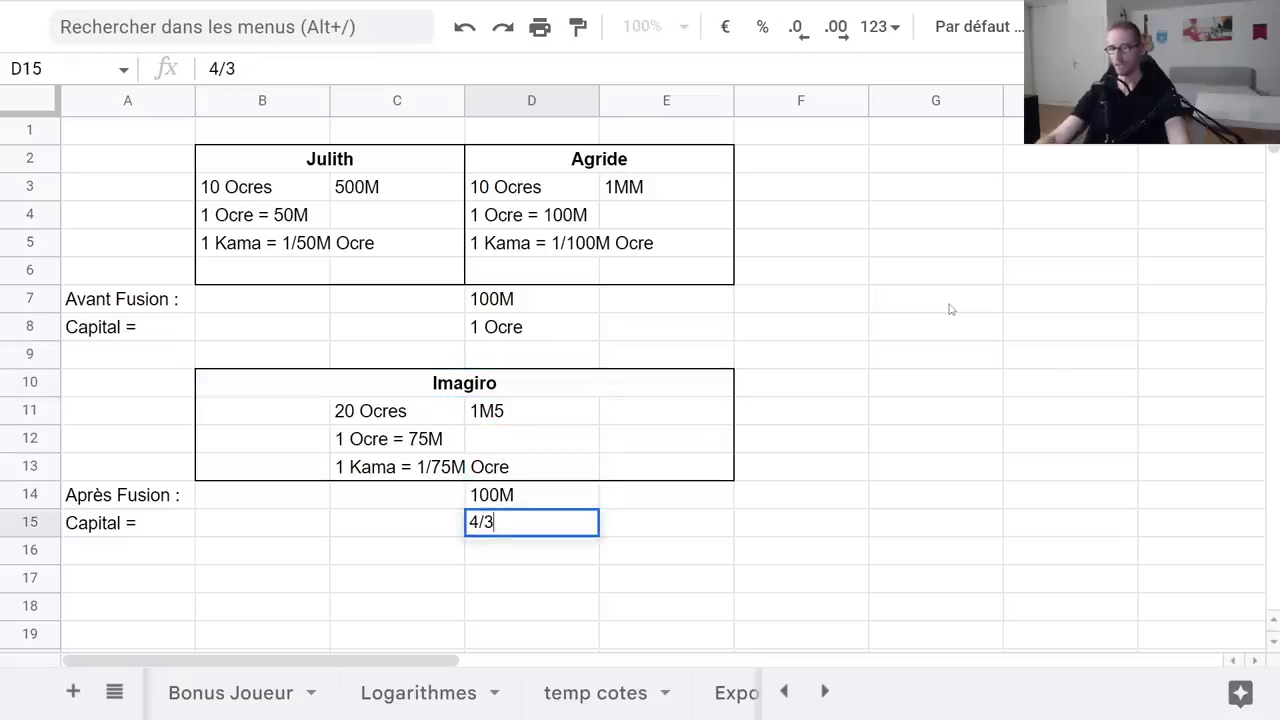
{"action": "type", "text": "e"}
{"action": "left_click", "coordinate": [912, 440]}
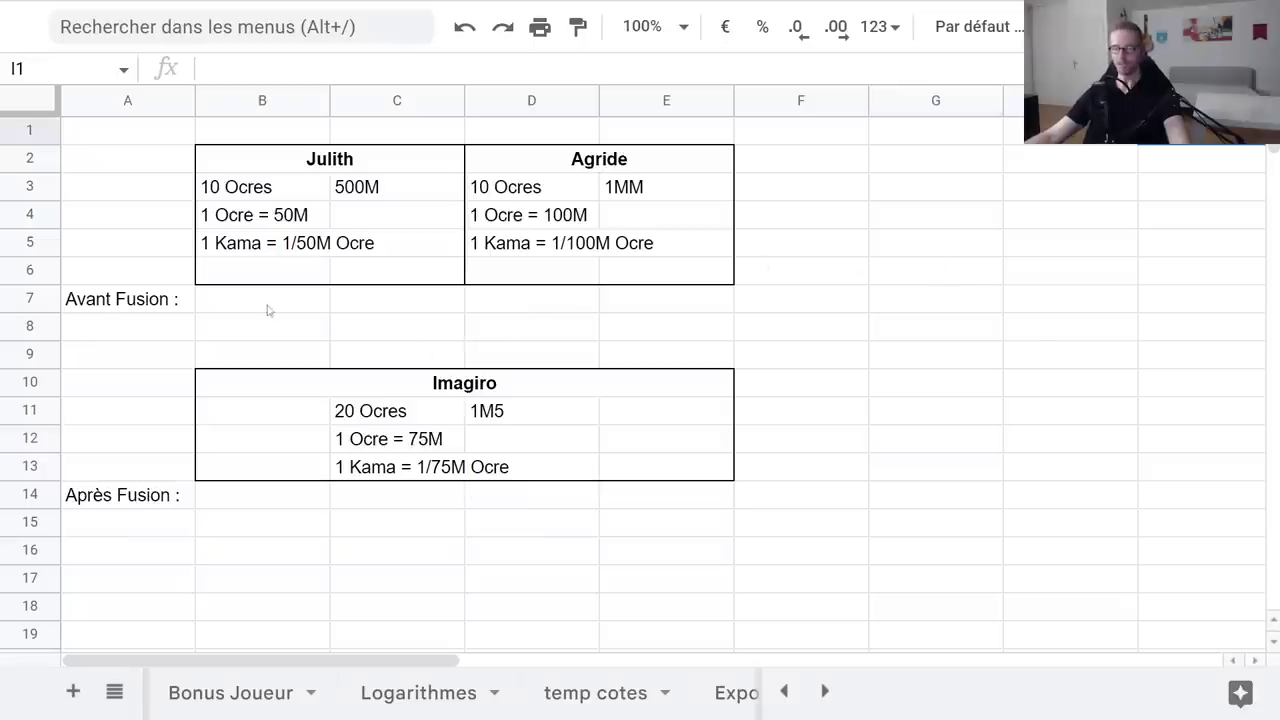
- Enter "Items" in B7 and "Avantagé" beside it in C7, below the Julith block
{"action": "left_click", "coordinate": [302, 312]}
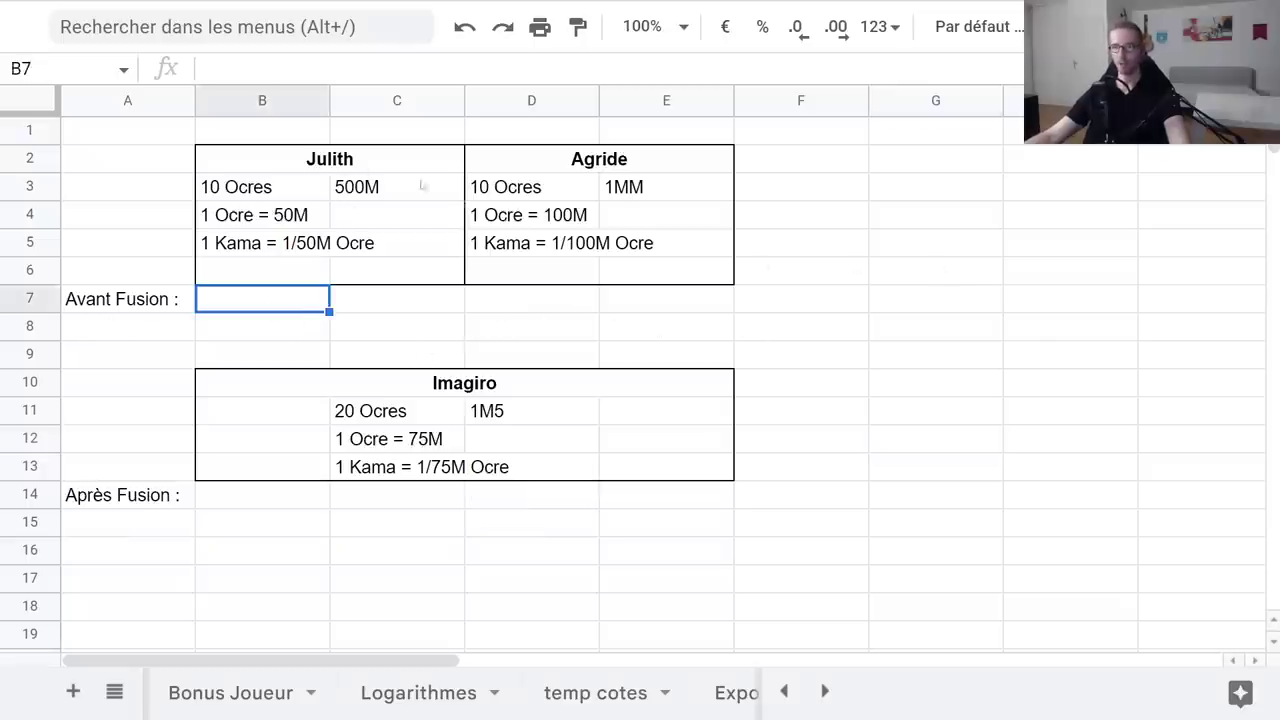
{"action": "type", "text": "Items"}
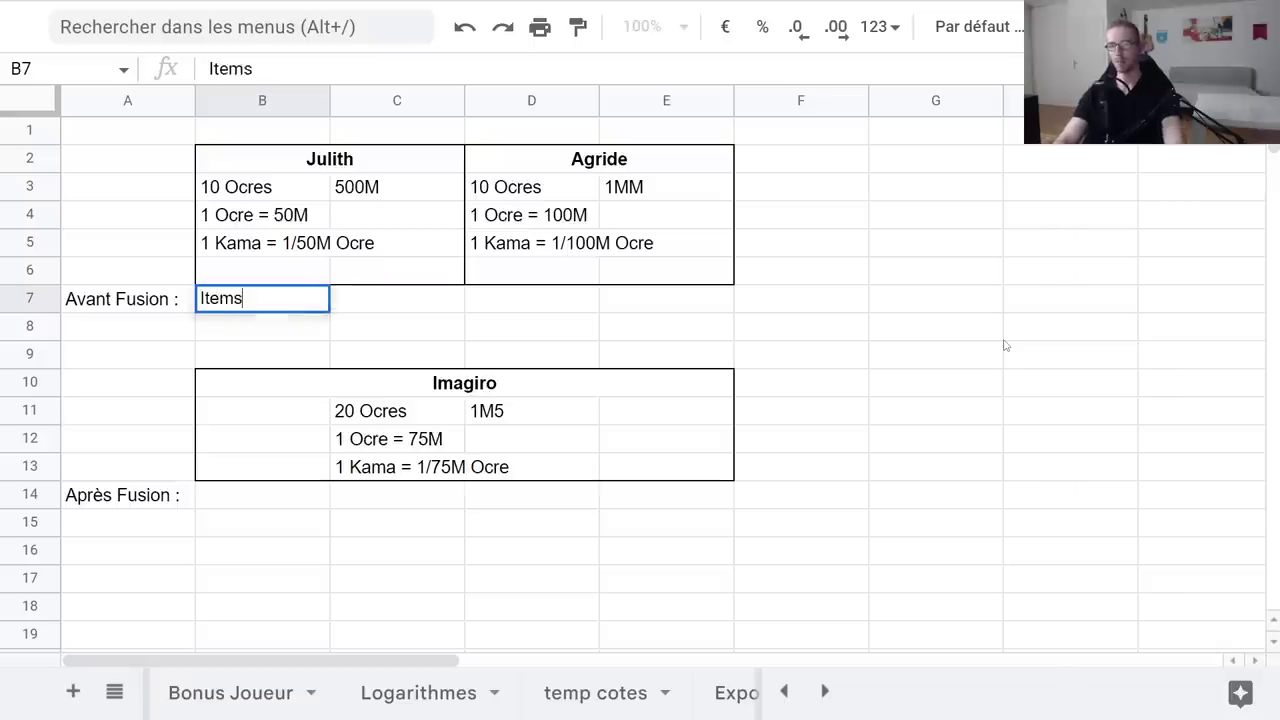
{"action": "key", "text": "Tab"}
{"action": "type", "text": "A"}
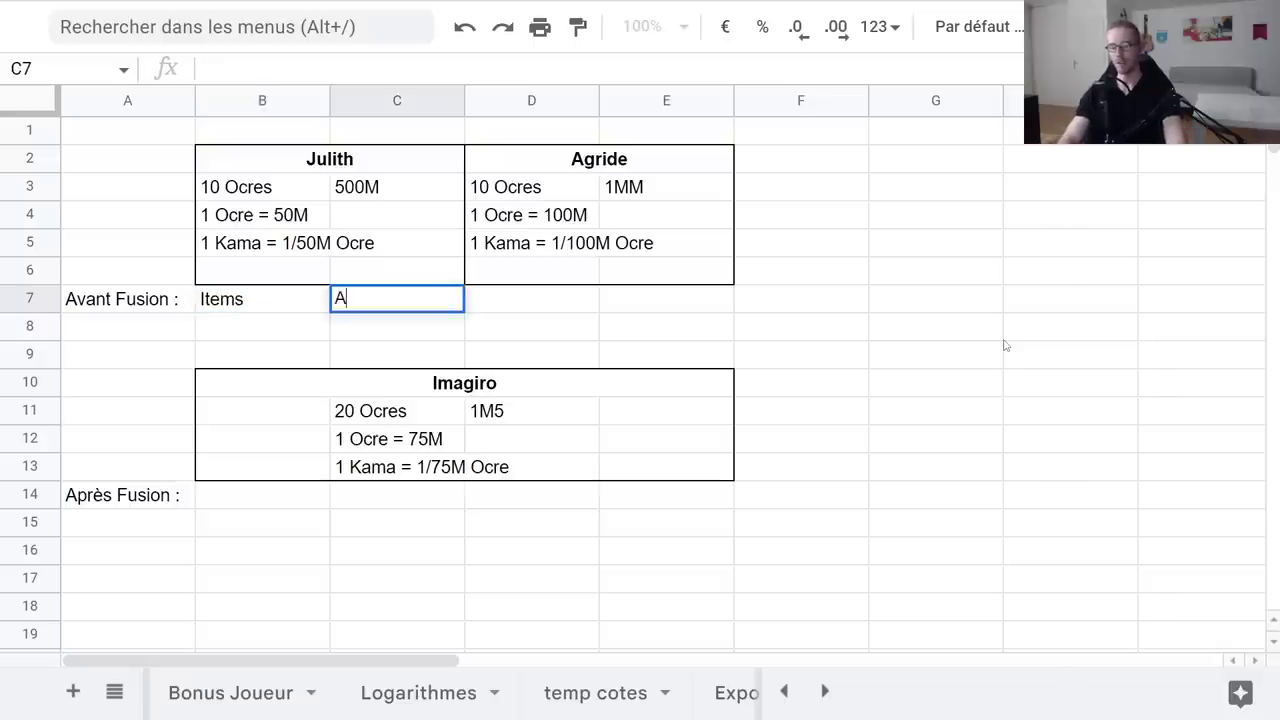
{"action": "type", "text": "vantagé"}
{"action": "key", "text": "BackSpace"}
{"action": "key", "text": "BackSpace"}
{"action": "type", "text": "agé"}
{"action": "key", "text": "Return"}
- Enter "Kamas" in B8 and "Désavantagé" beside it in C8
{"action": "type", "text": "Kamas"}
{"action": "key", "text": "Tab"}
{"action": "type", "text": "Désavantagé"}
{"action": "key", "text": "Tab"}
{"action": "key", "text": "Up"}
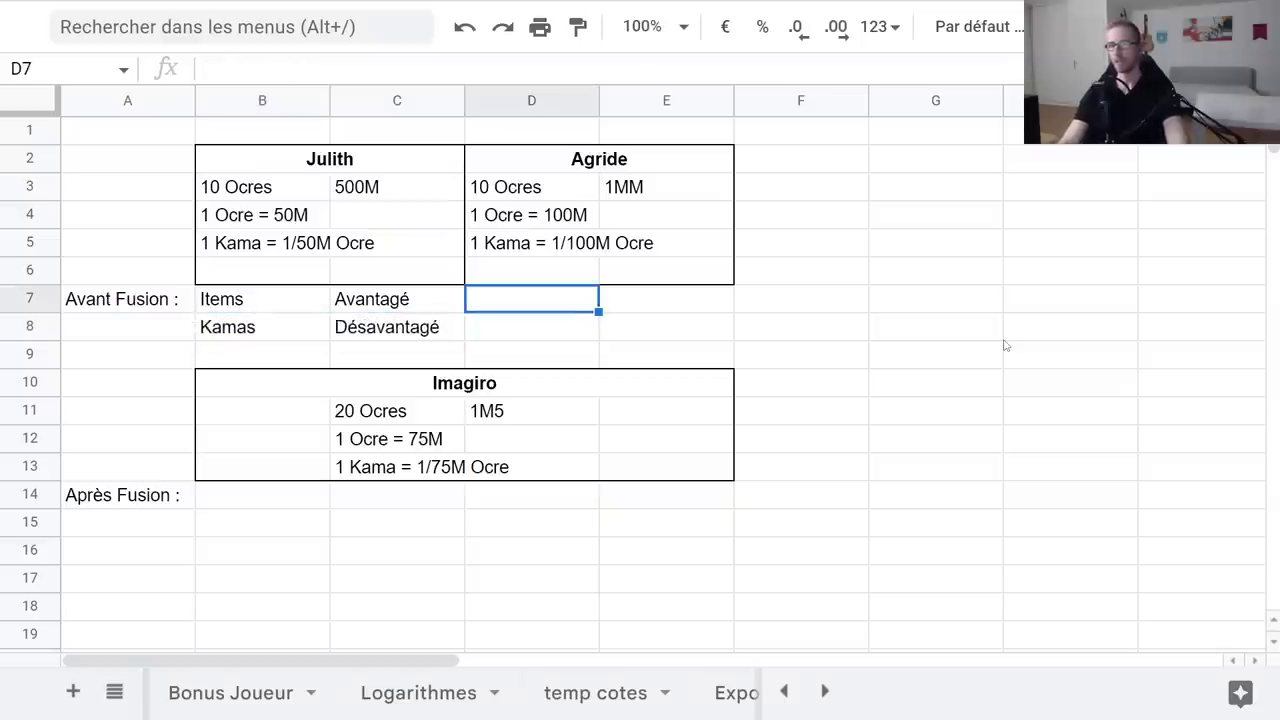
- Below the Agride block, enter "Items" in D7 and "Désavantagé" beside it in E7
{"action": "type", "text": "Items"}
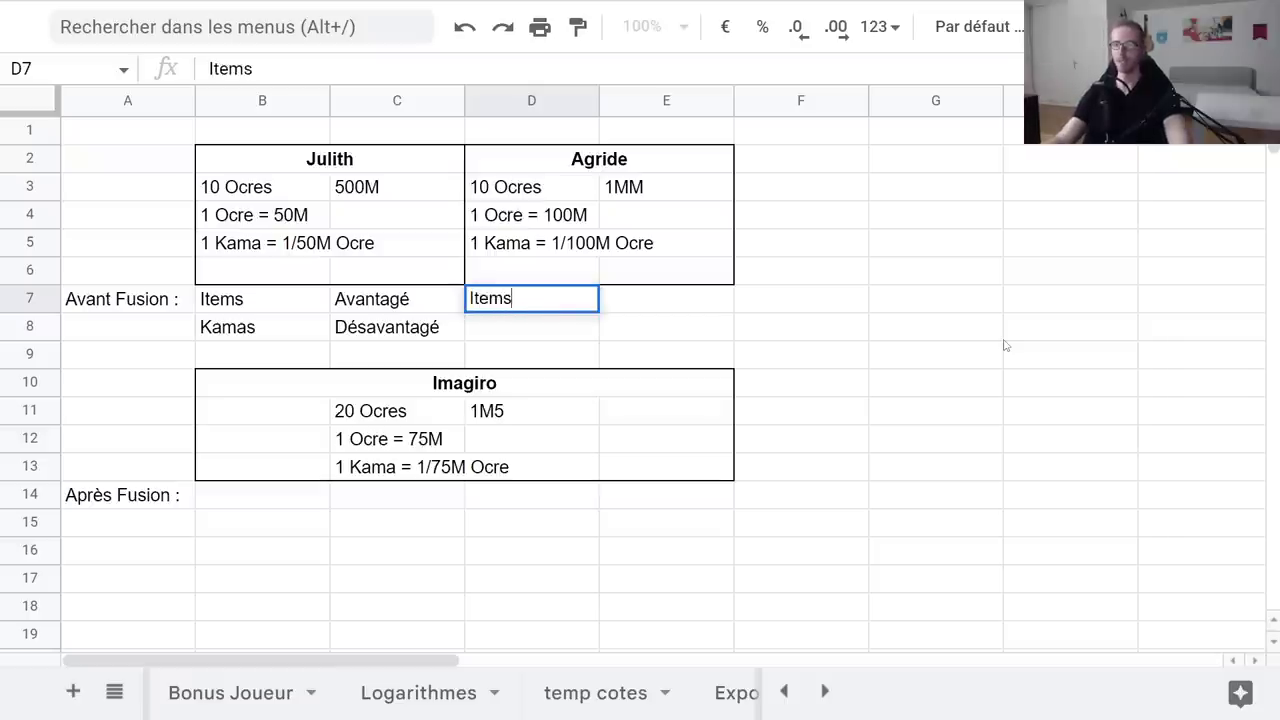
{"action": "key", "text": "Tab"}
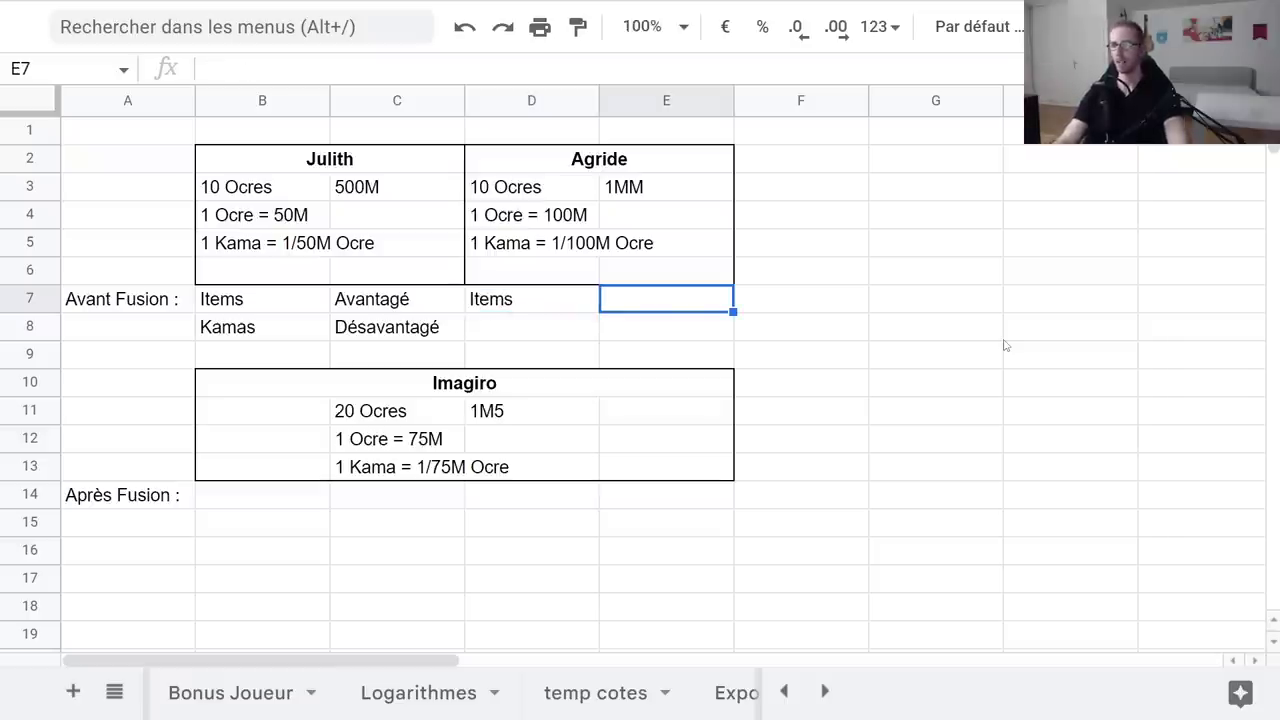
{"action": "type", "text": "Désav"}
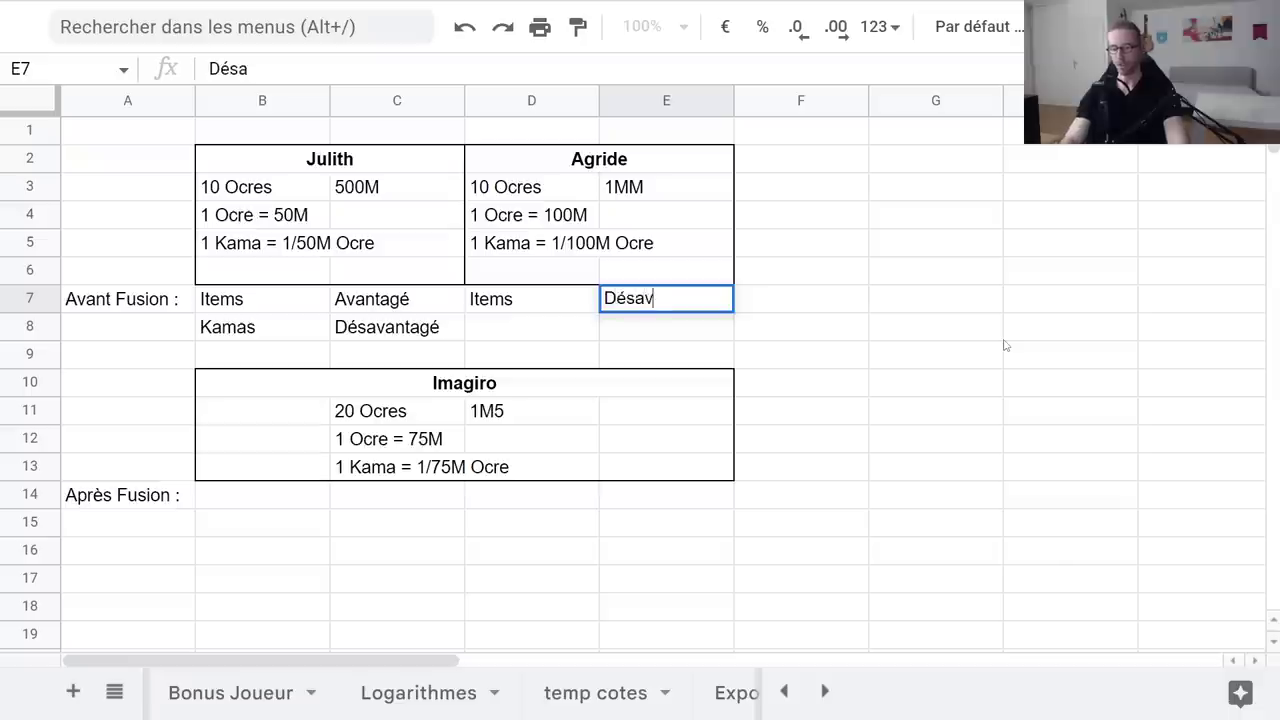
{"action": "type", "text": "antagé"}
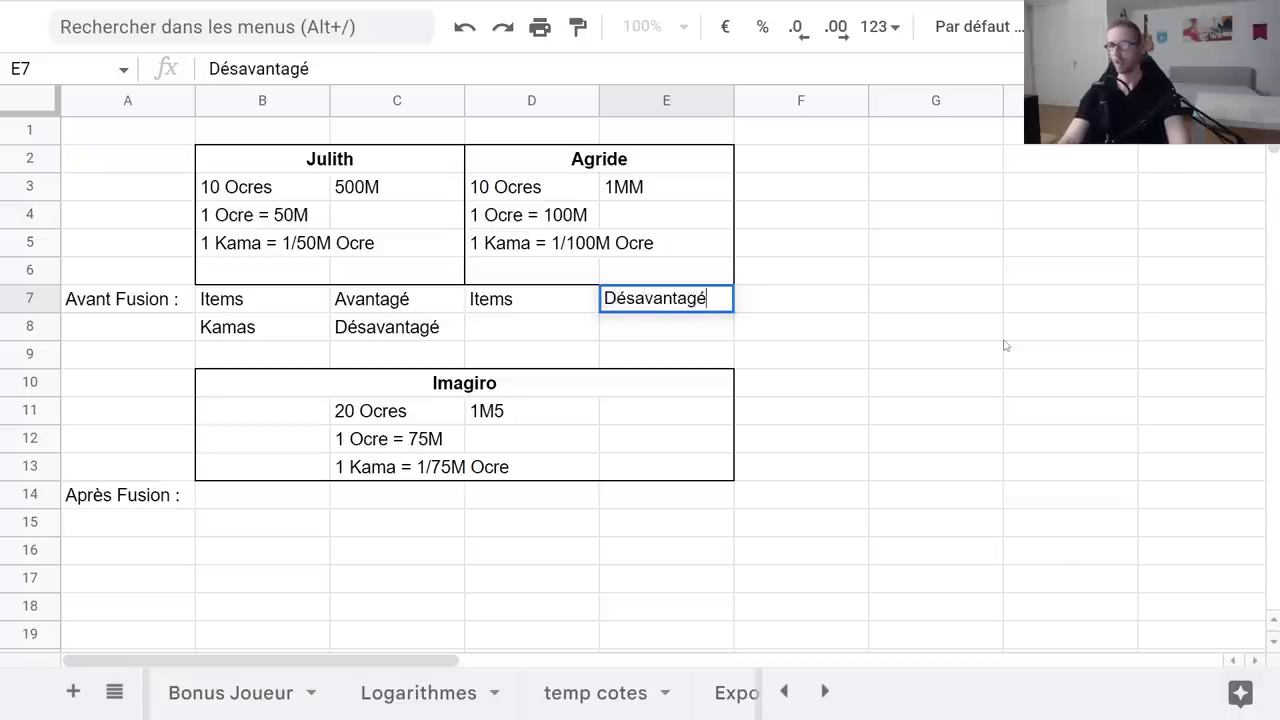
{"action": "key", "text": "Return"}
- Enter "Kamas" in D8 and "Avantagé" beside it in E8
{"action": "type", "text": "Kamas"}
{"action": "key", "text": "Tab"}
{"action": "type", "text": "Avantagé"}
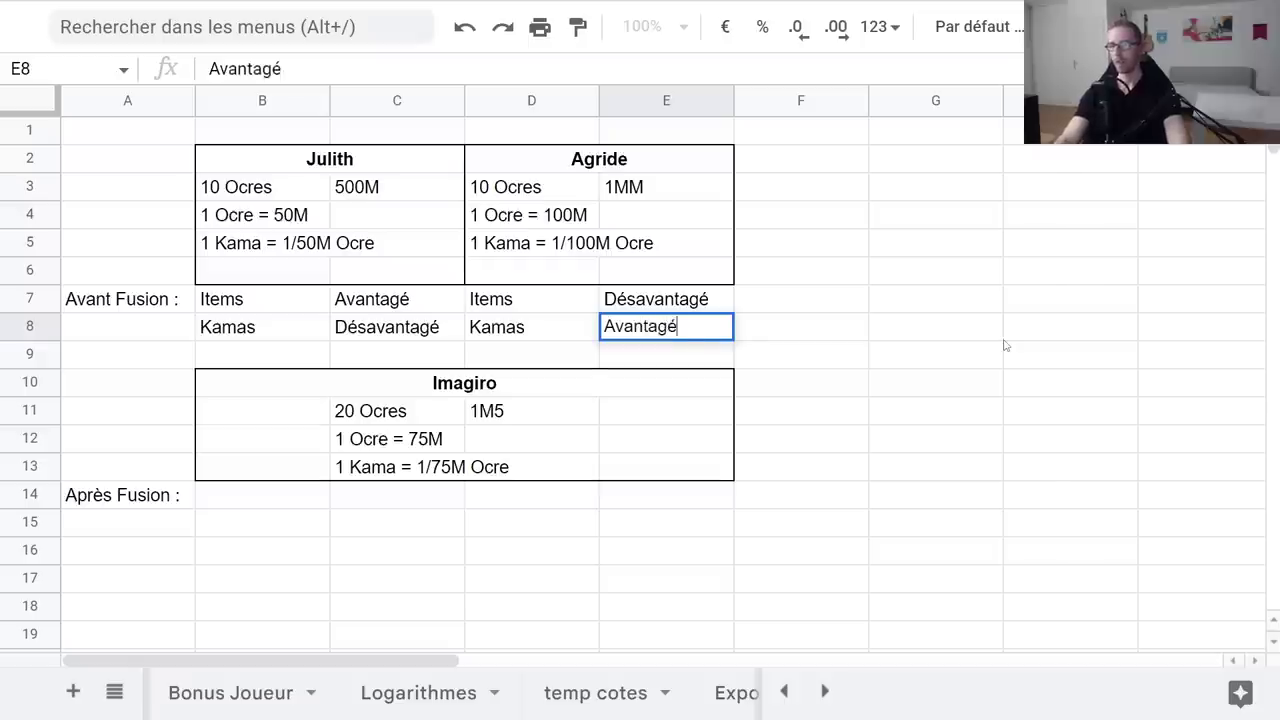
{"action": "key", "text": "Return"}
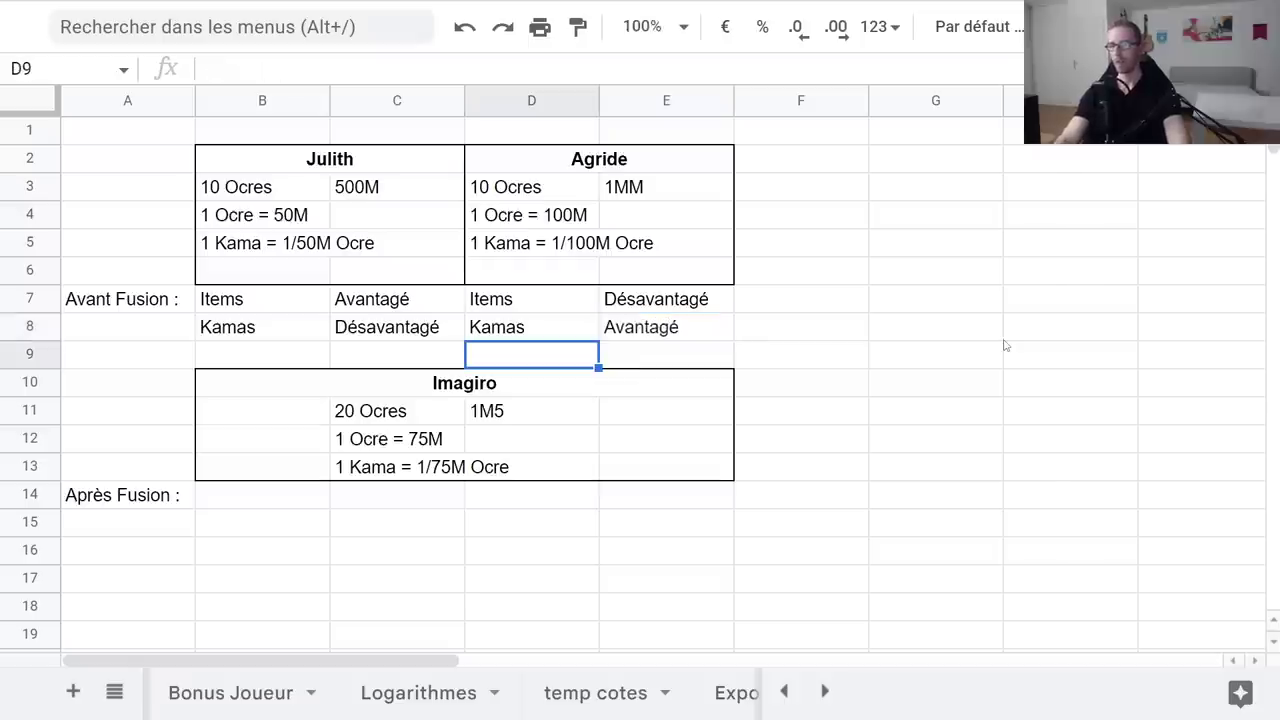
{"action": "left_click", "coordinate": [982, 338]}
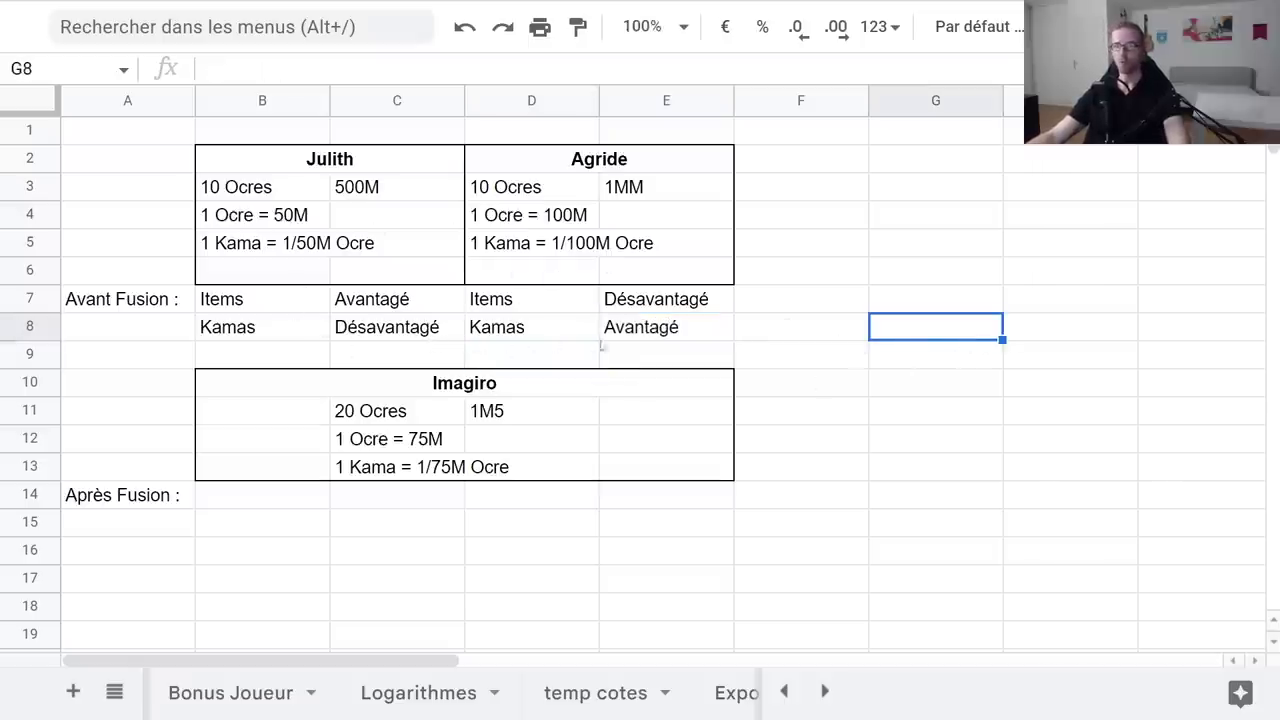
{"action": "left_click", "coordinate": [1200, 130]}
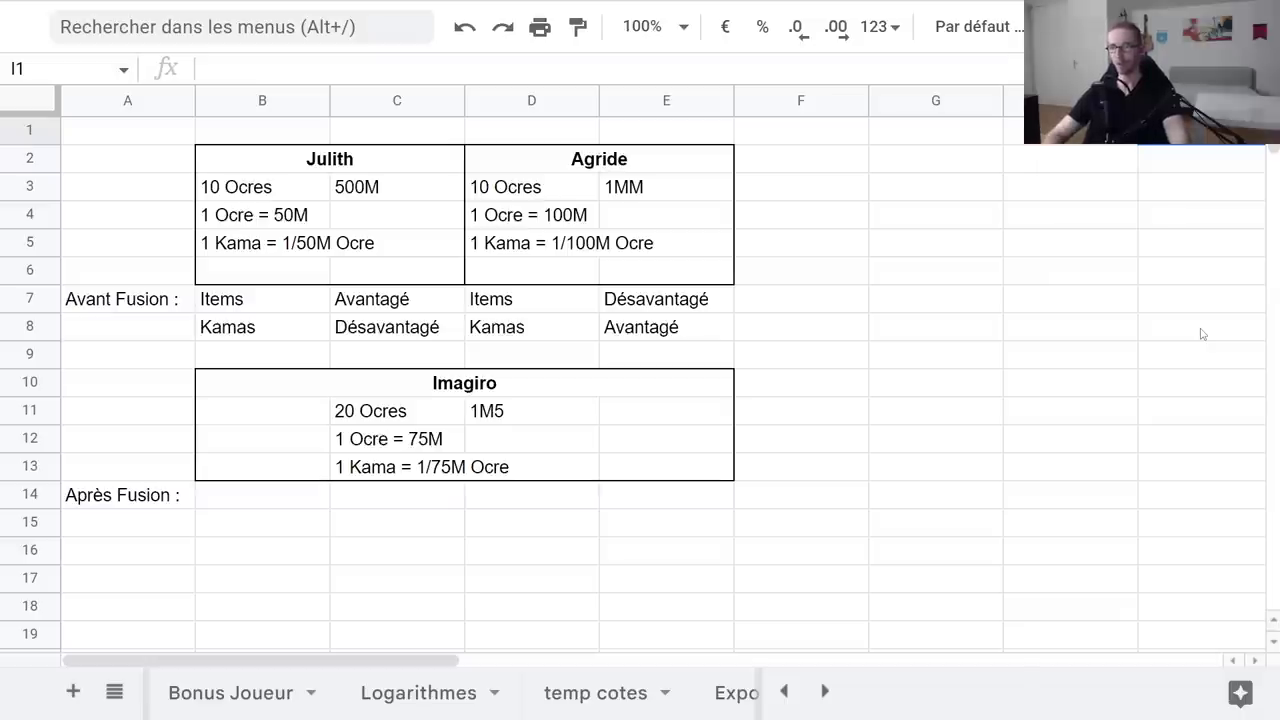
{"action": "key", "text": "ctrl+z"}
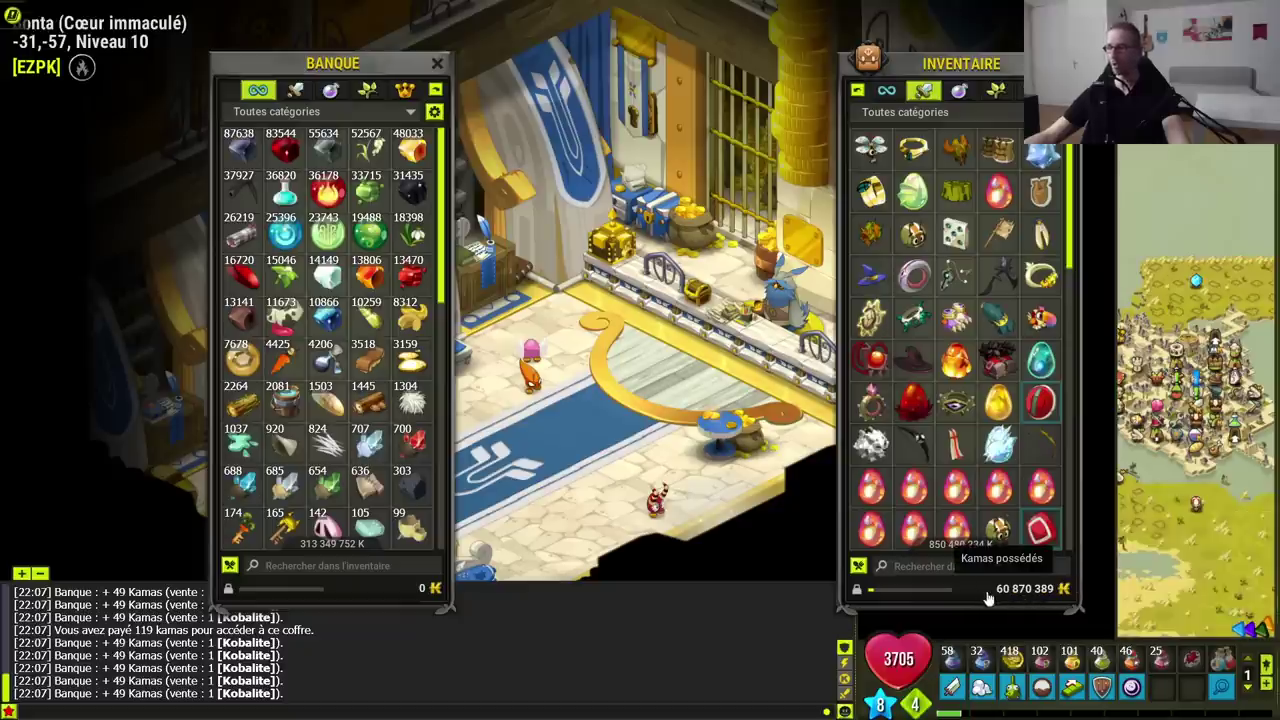
- In the Dofus bank window, filter the stored items to the Minerai category
{"action": "mouse_move", "coordinate": [1058, 278]}
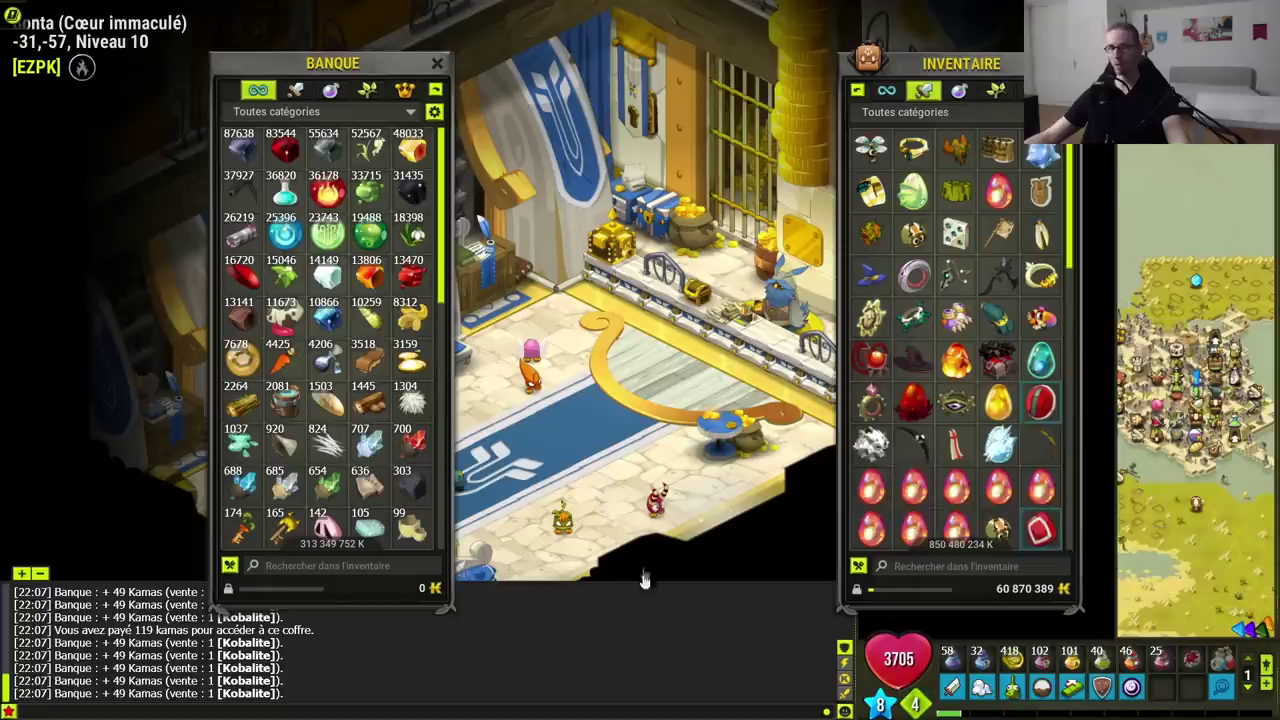
{"action": "left_click", "coordinate": [340, 112]}
{"action": "scroll", "coordinate": [295, 152], "scroll_direction": "down", "scroll_amount": 5}
{"action": "left_click", "coordinate": [295, 151]}
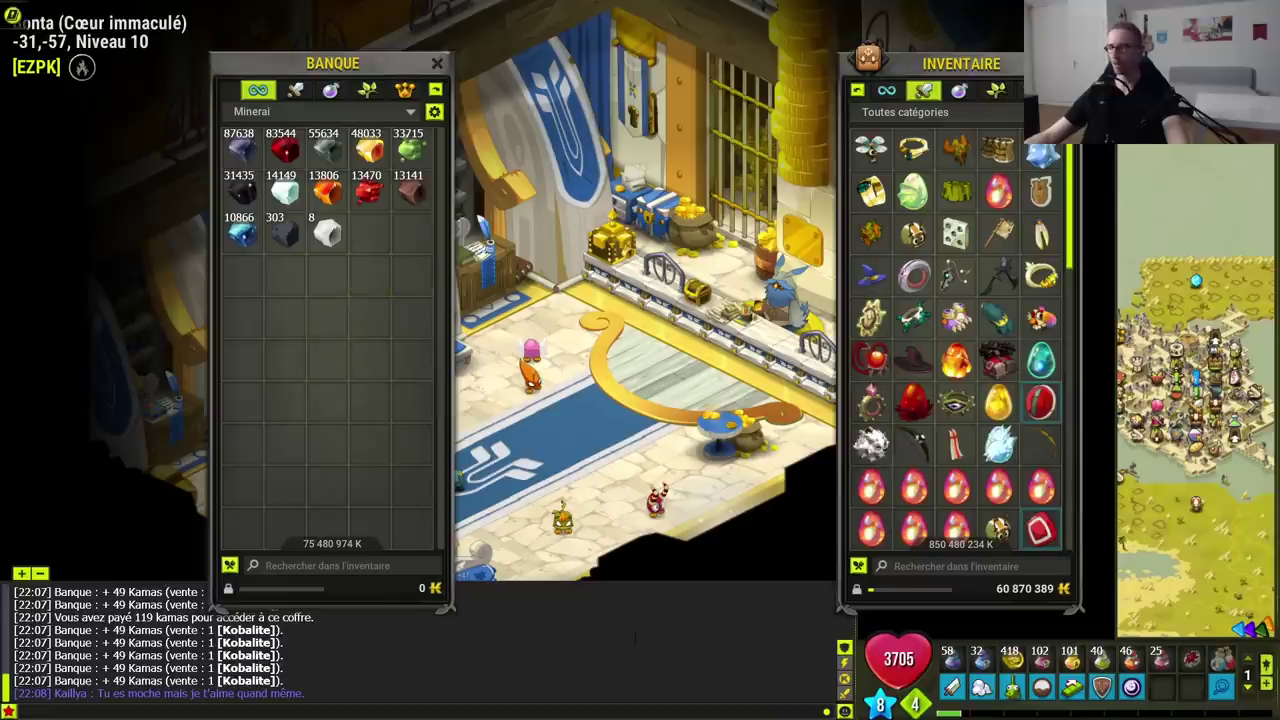
{"action": "scroll", "coordinate": [955, 340], "scroll_direction": "down", "scroll_amount": 3}
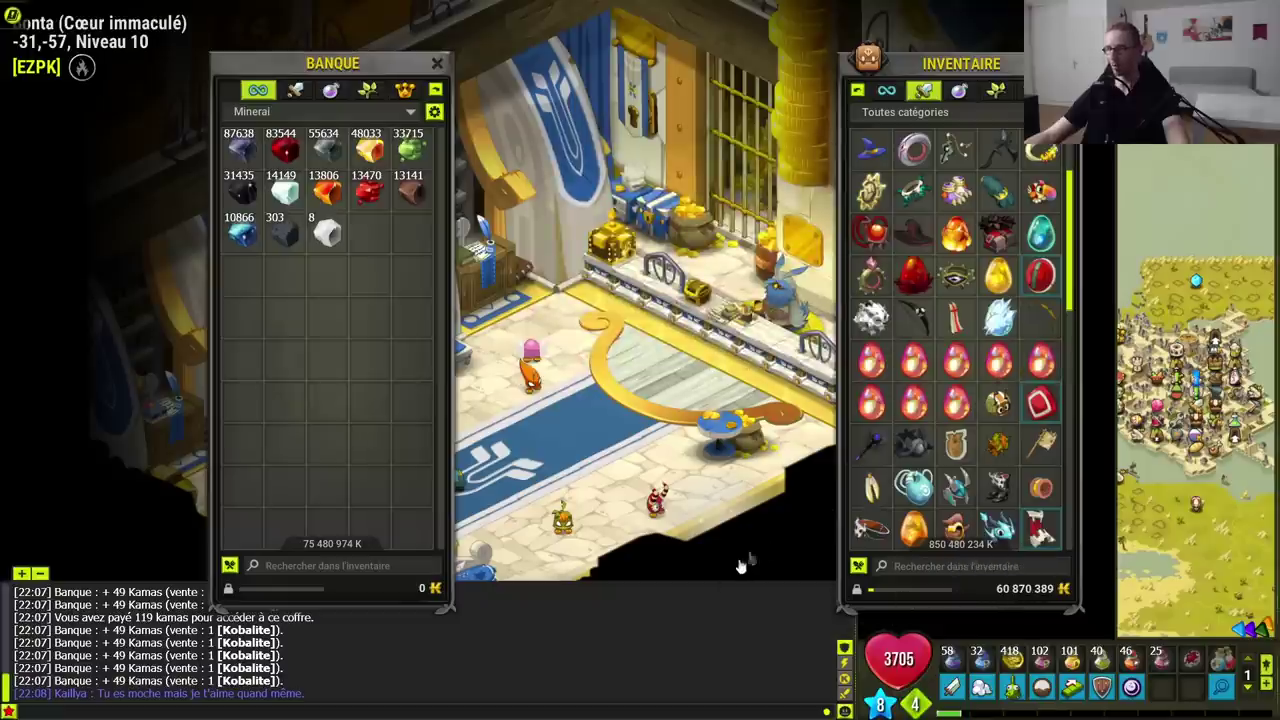
{"action": "scroll", "coordinate": [955, 340], "scroll_direction": "up", "scroll_amount": 3}
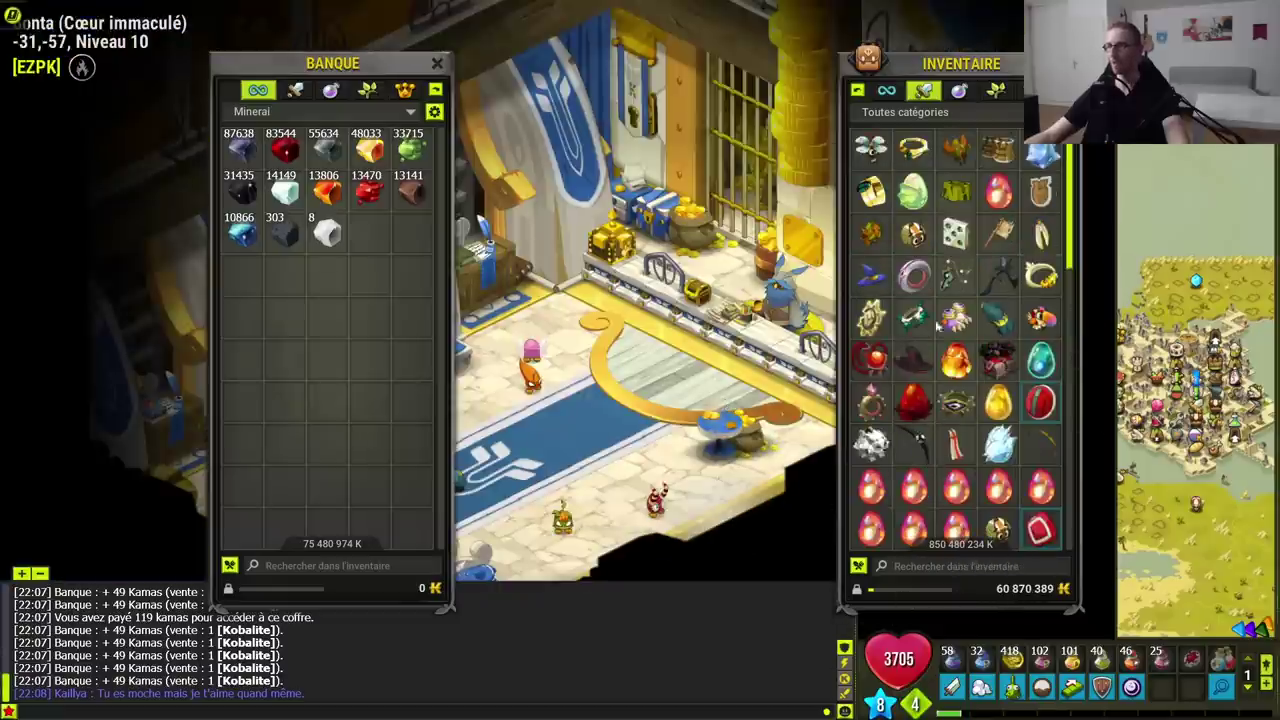
{"action": "left_click_drag", "start_coordinate": [1068, 180], "coordinate": [1100, 255]}
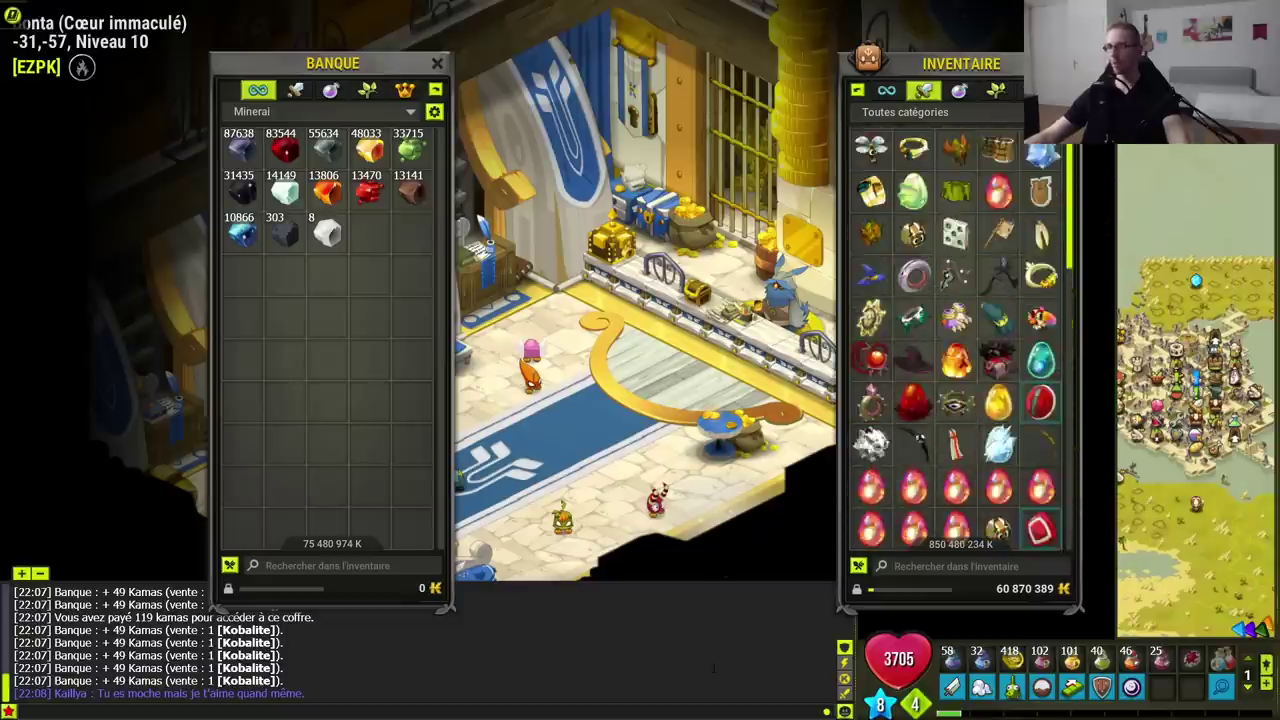